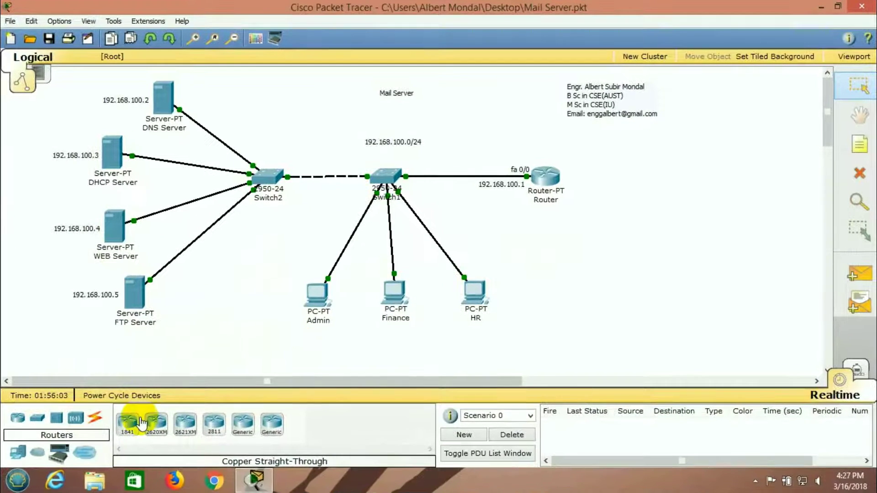
Place a generic server below the FTP Server and rename it Mail Server
{"action": "left_click", "coordinate": [17, 453]}
{"action": "left_click", "coordinate": [183, 429]}
{"action": "left_click", "coordinate": [207, 315]}
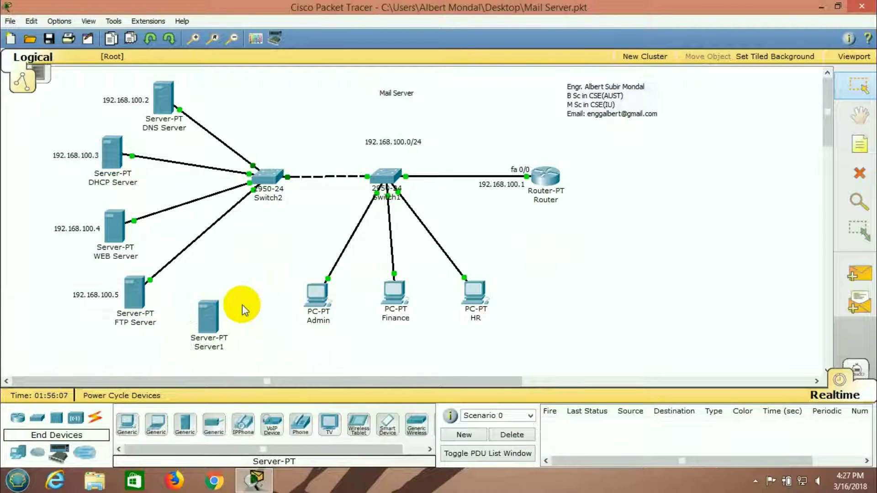
{"action": "left_click", "coordinate": [218, 346]}
{"action": "key", "text": "BackSpace"}
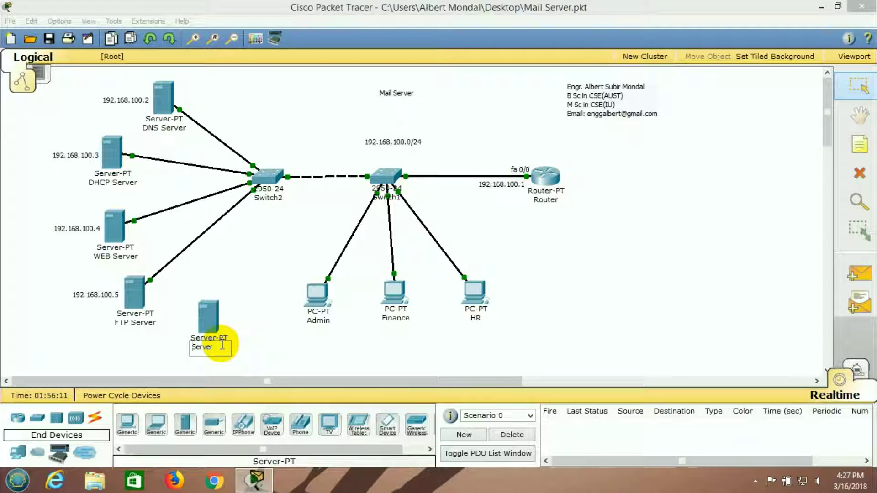
{"action": "key", "text": "Home"}
{"action": "type", "text": "Mail"}
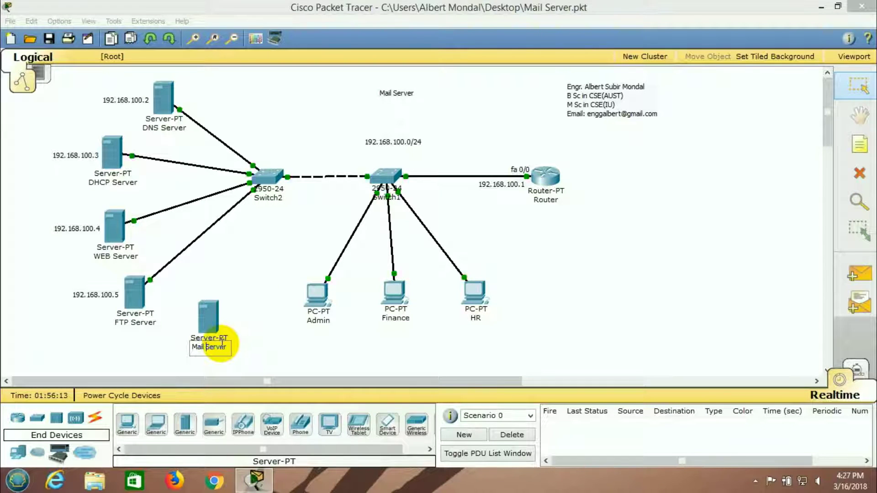
{"action": "left_click", "coordinate": [243, 280]}
{"action": "left_click_drag", "start_coordinate": [211, 313], "coordinate": [221, 303]}
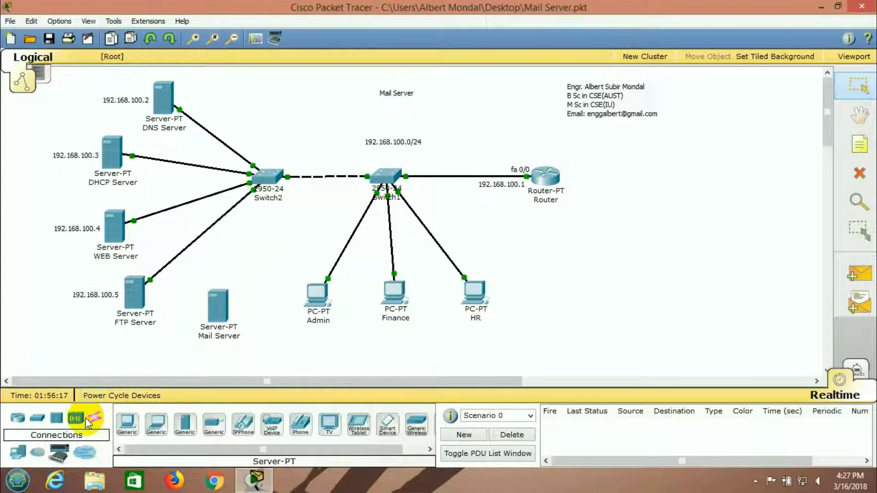
Cable Switch2 to the Mail Server's FastEthernet port with a copper straight-through cable
{"action": "left_click", "coordinate": [95, 417]}
{"action": "left_click", "coordinate": [185, 424]}
{"action": "left_click", "coordinate": [269, 207]}
{"action": "left_click", "coordinate": [269, 189]}
{"action": "left_click", "coordinate": [223, 312]}
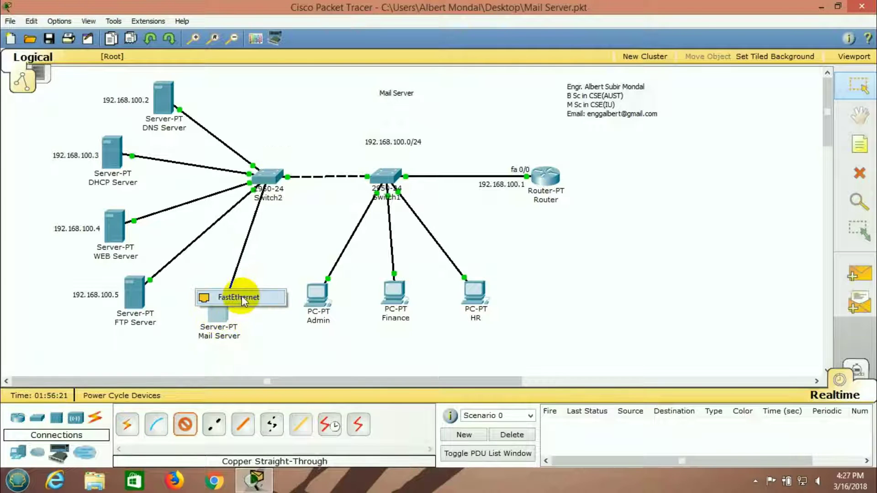
{"action": "left_click", "coordinate": [232, 296]}
Add a note reading 192.168.100.6 beneath the Mail Server
{"action": "left_click", "coordinate": [95, 297]}
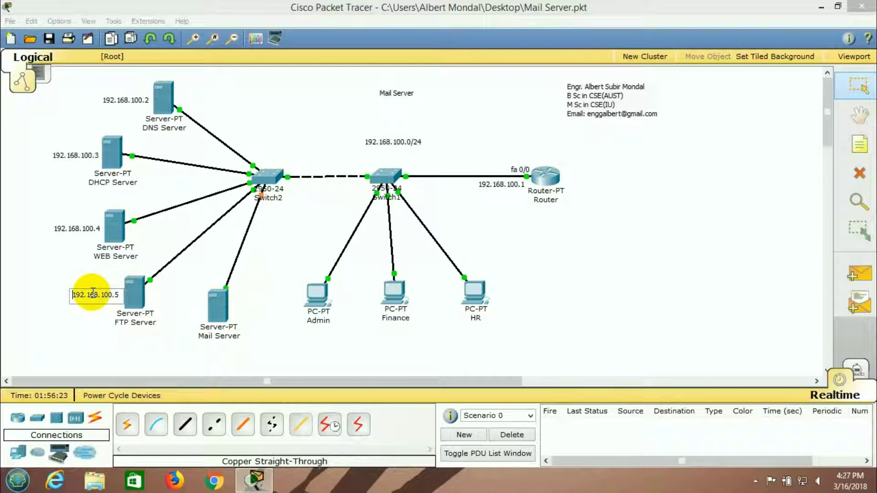
{"action": "double_click", "coordinate": [95, 297]}
{"action": "key", "text": "ctrl+c"}
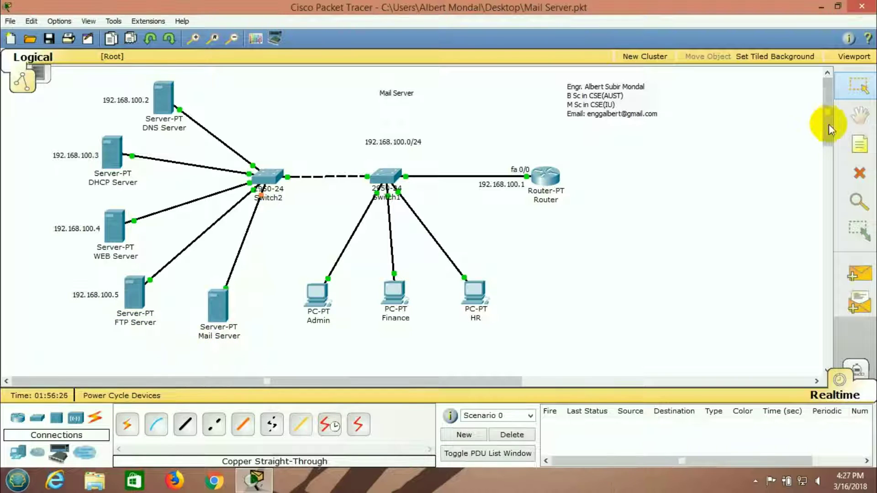
{"action": "left_click", "coordinate": [860, 145]}
{"action": "left_click", "coordinate": [202, 348]}
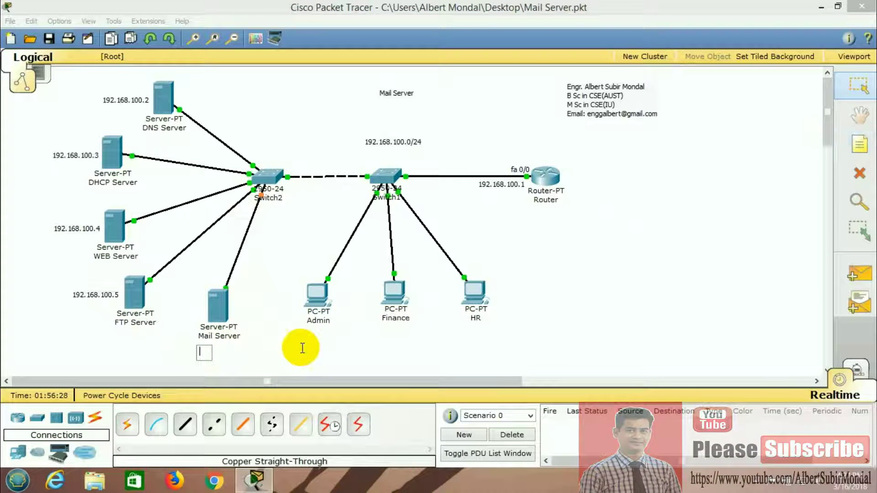
{"action": "key", "text": "ctrl+v"}
{"action": "key", "text": "BackSpace"}
{"action": "type", "text": "6"}
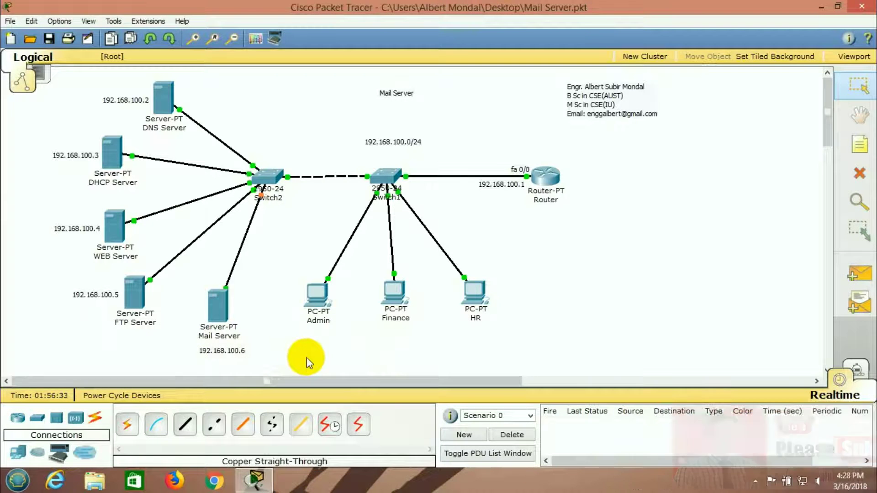
Give the Mail Server IP 192.168.100.6, mask 255.255.255.0 and gateway 192.168.100.1
{"action": "left_click", "coordinate": [229, 311]}
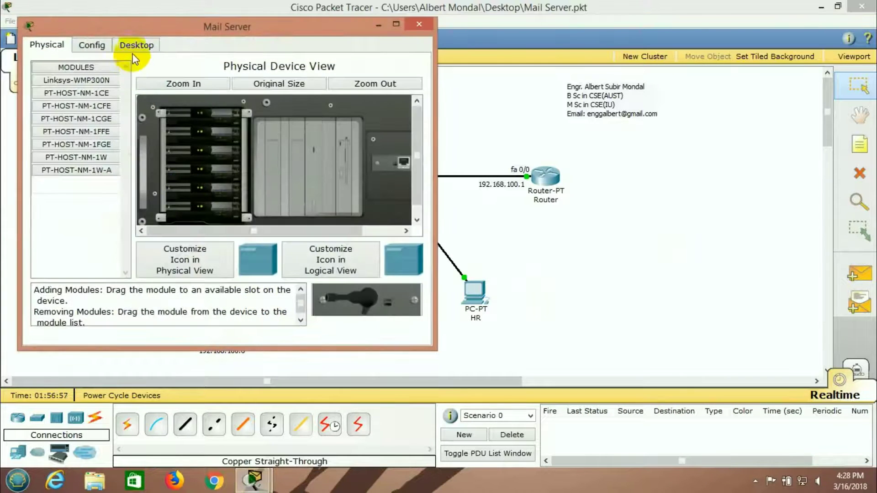
{"action": "left_click", "coordinate": [137, 44]}
{"action": "left_click", "coordinate": [110, 114]}
{"action": "left_click", "coordinate": [186, 146]}
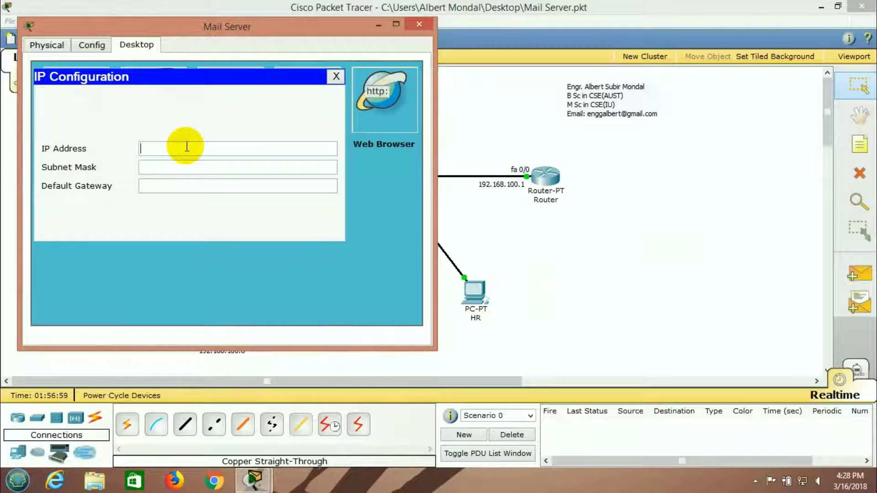
{"action": "type", "text": "192.168.100.5"}
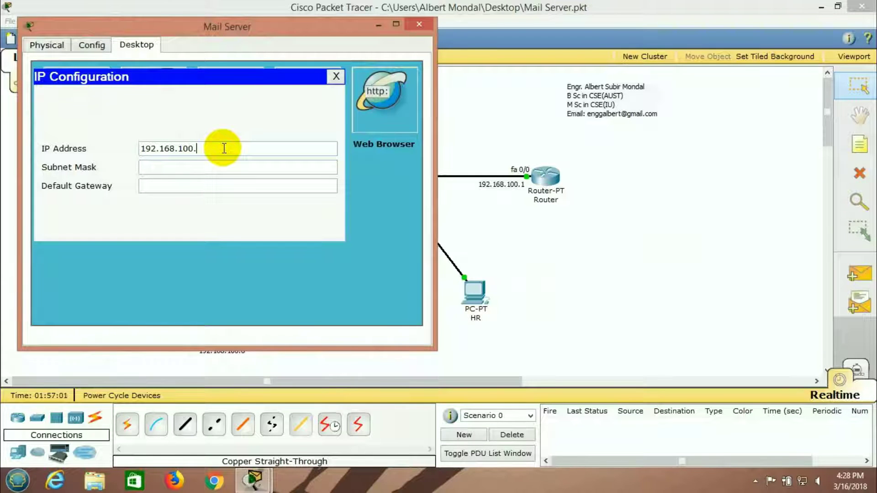
{"action": "left_click", "coordinate": [198, 166]}
{"action": "left_click", "coordinate": [198, 187]}
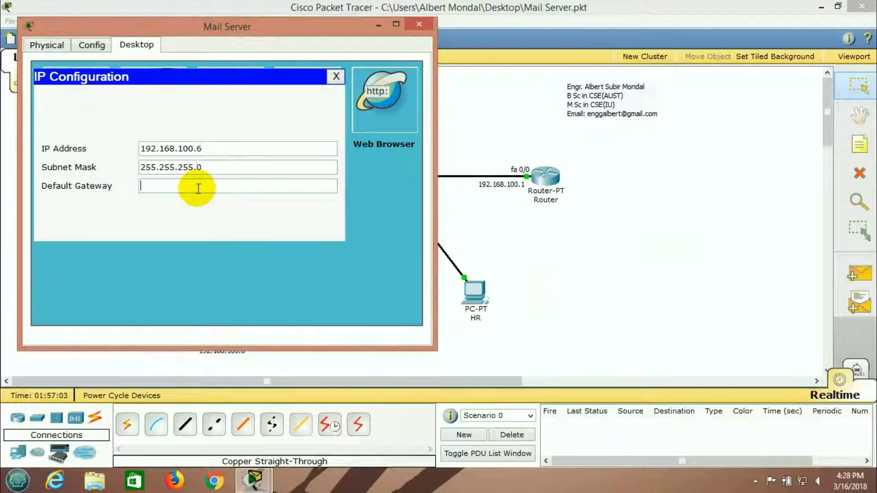
{"action": "type", "text": "192.168.100.1"}
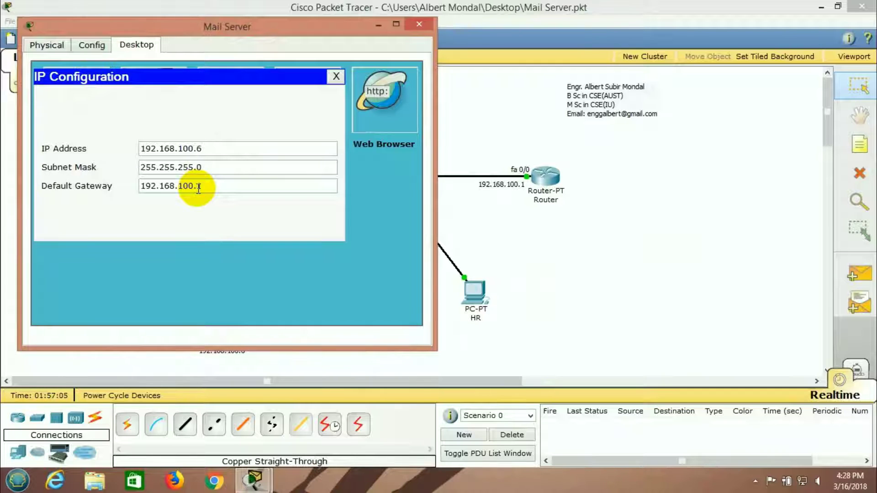
Set the server's DNS to 192.168.100.2 and bring up its EMAIL service settings
{"action": "left_click", "coordinate": [85, 49]}
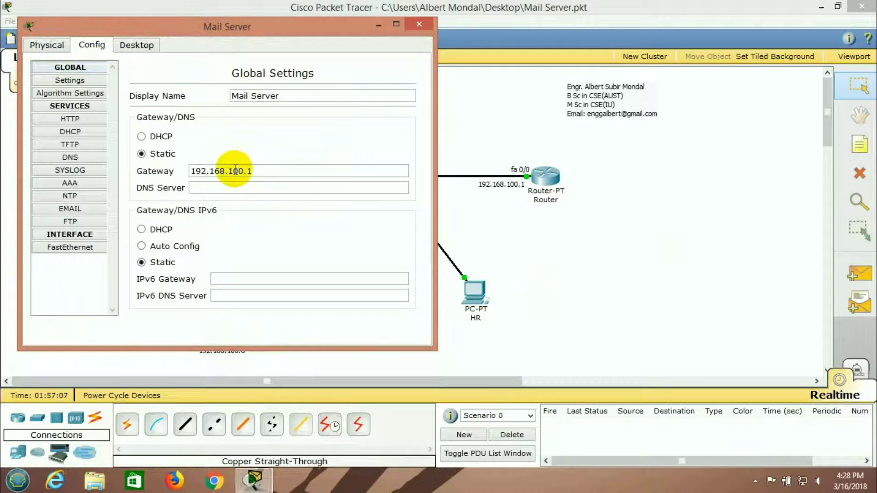
{"action": "left_click", "coordinate": [212, 189]}
{"action": "type", "text": "192.168.100.5"}
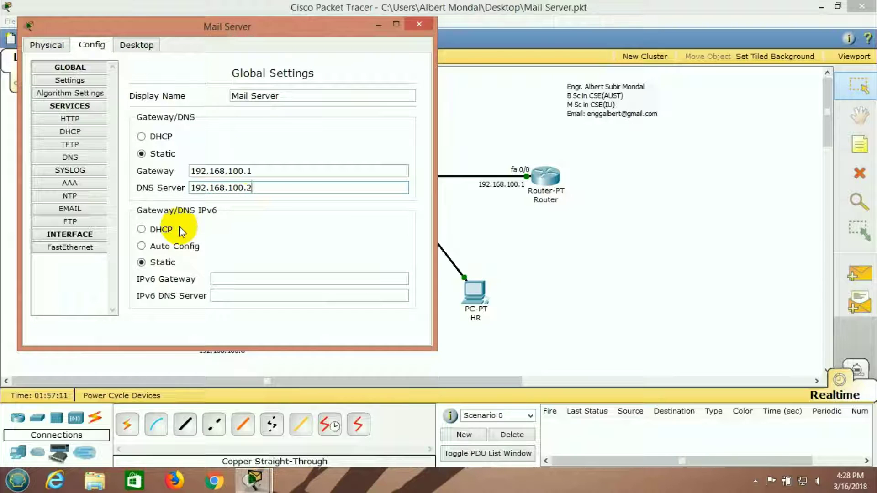
{"action": "left_click", "coordinate": [75, 211]}
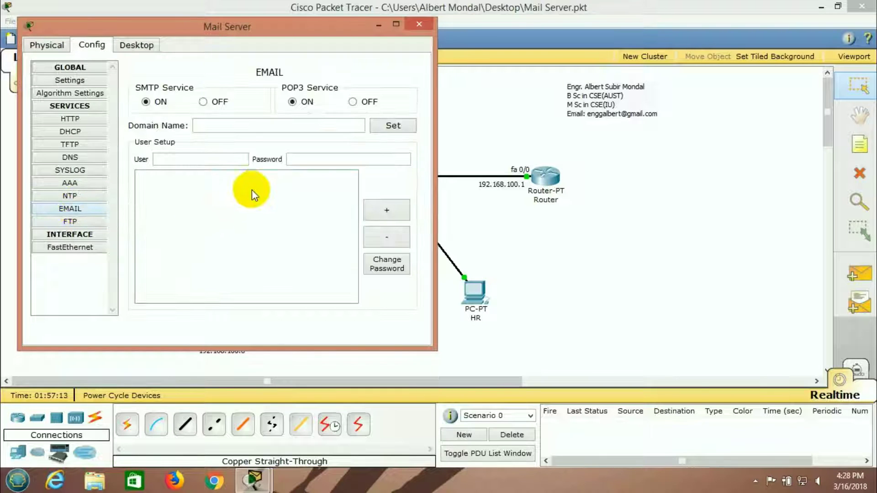
Set the email domain to bdit.com and add the admin user account with its password
{"action": "left_click", "coordinate": [235, 124]}
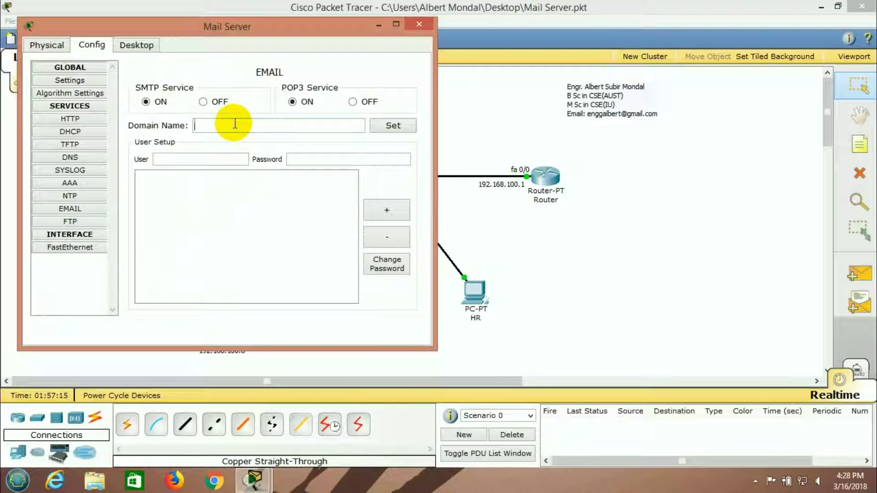
{"action": "type", "text": "bdit.com"}
{"action": "left_click", "coordinate": [391, 126]}
{"action": "left_click", "coordinate": [207, 159]}
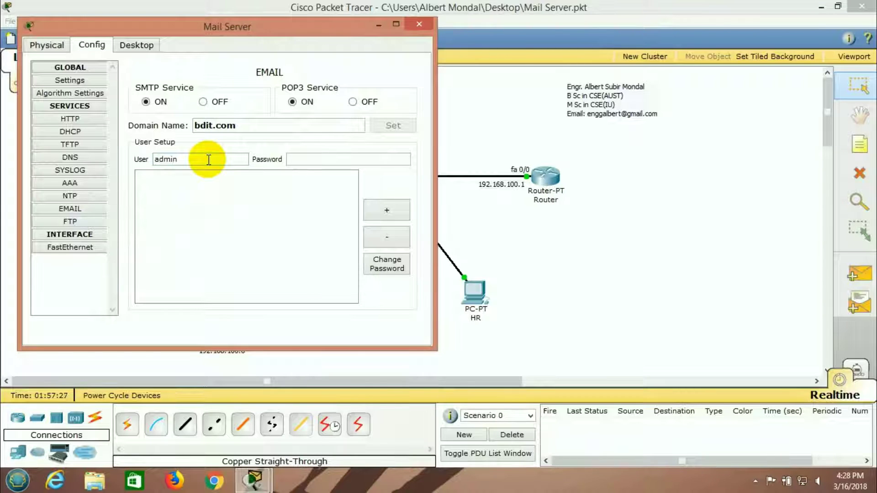
{"action": "left_click", "coordinate": [292, 158]}
{"action": "type", "text": "12"}
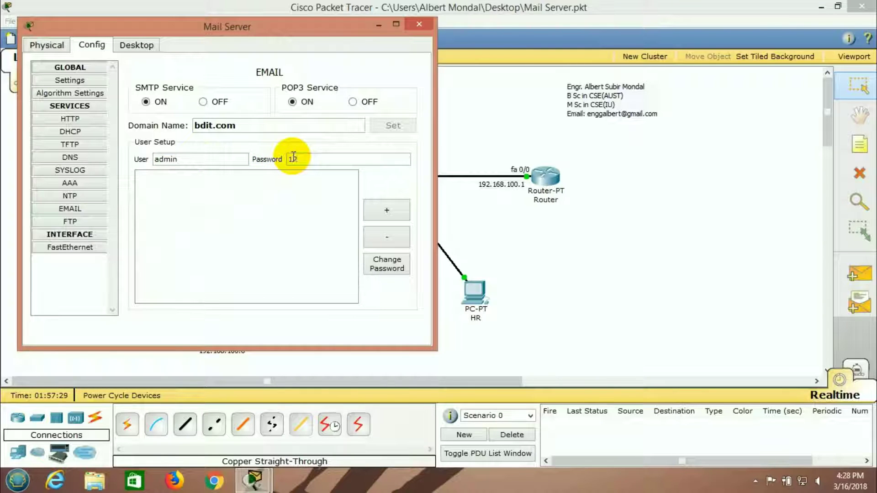
{"action": "type", "text": "34"}
{"action": "left_click", "coordinate": [386, 211]}
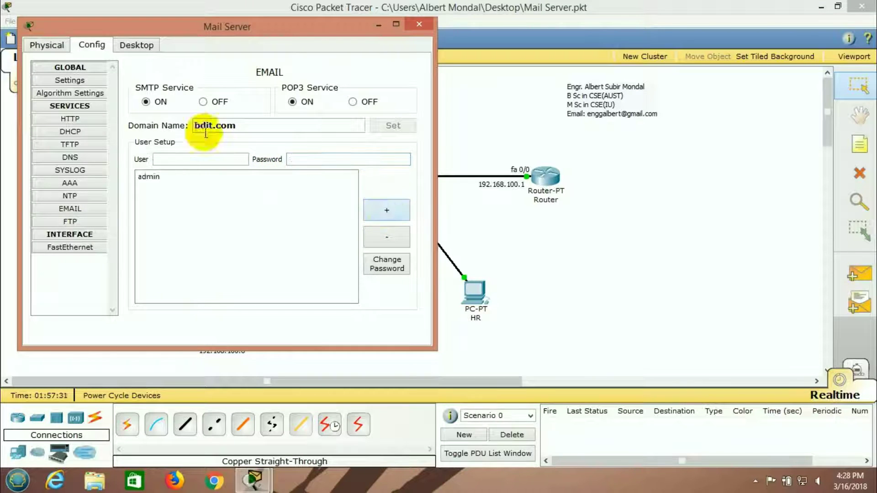
Add the finance and hr user accounts, then close the Mail Server window
{"action": "left_click", "coordinate": [180, 159]}
{"action": "type", "text": "finance"}
{"action": "left_click", "coordinate": [326, 154]}
{"action": "type", "text": "1234"}
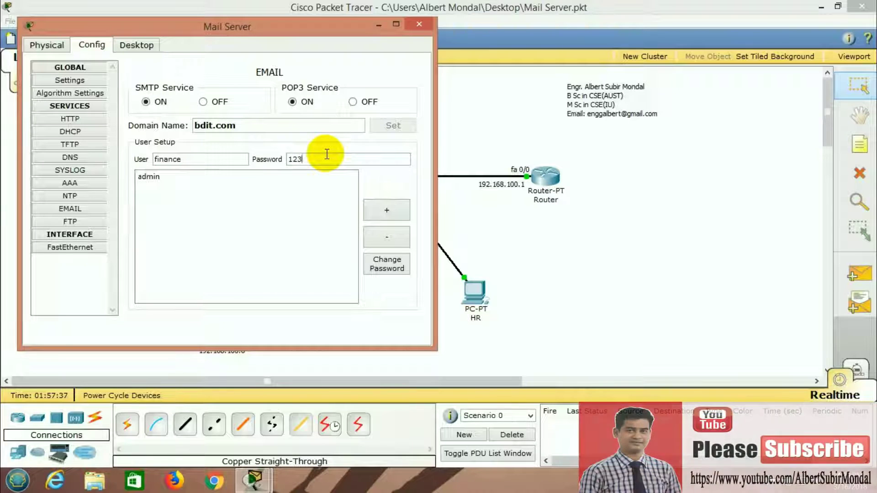
{"action": "left_click", "coordinate": [385, 211]}
{"action": "left_click", "coordinate": [197, 162]}
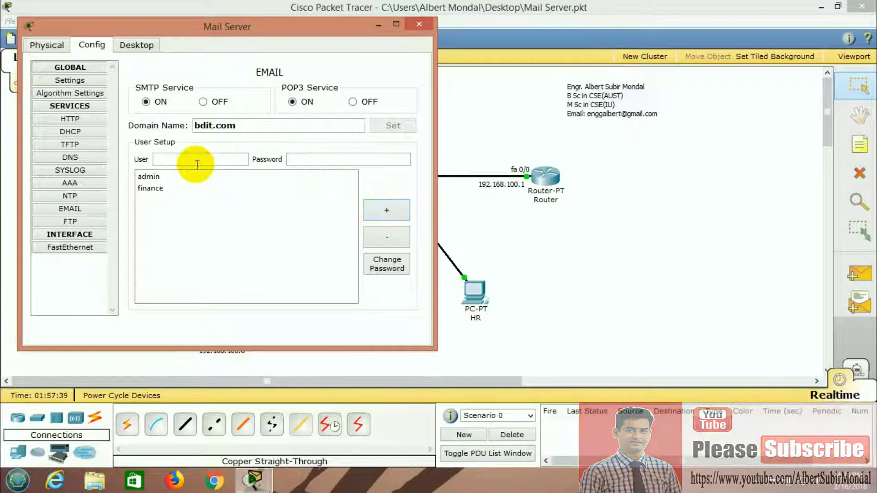
{"action": "type", "text": "hr"}
{"action": "left_click", "coordinate": [316, 160]}
{"action": "type", "text": "1234"}
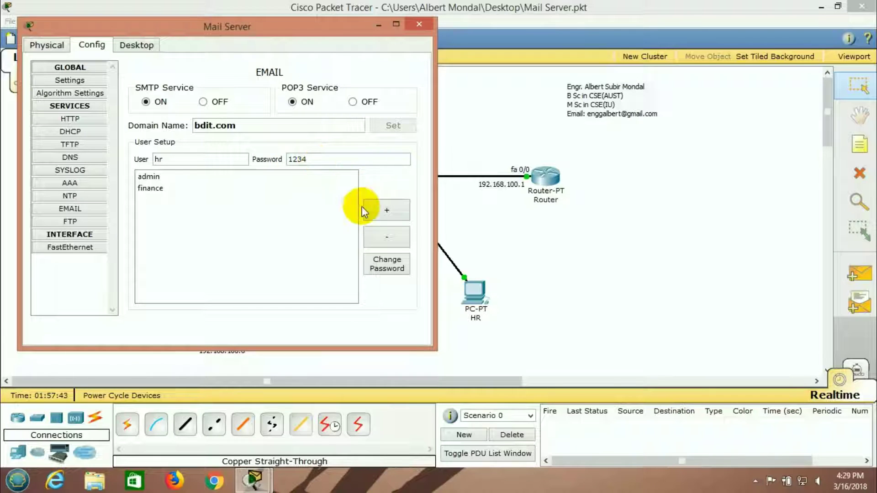
{"action": "left_click", "coordinate": [384, 210]}
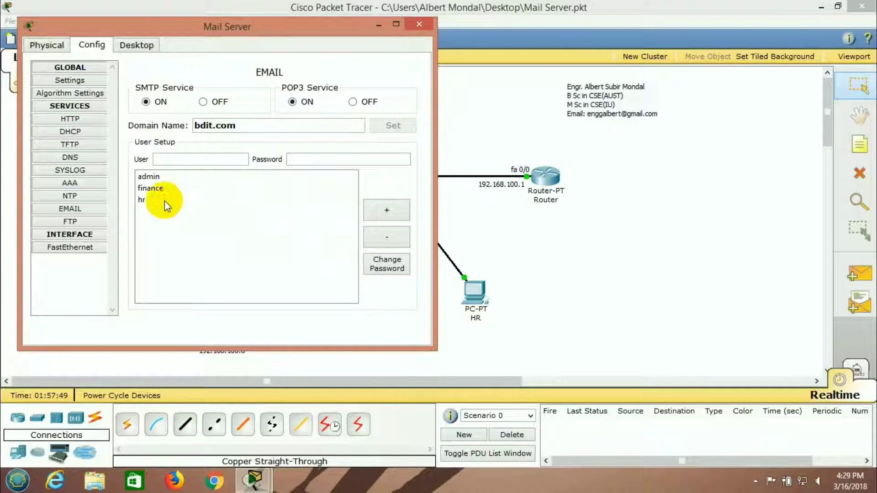
{"action": "left_click", "coordinate": [417, 26]}
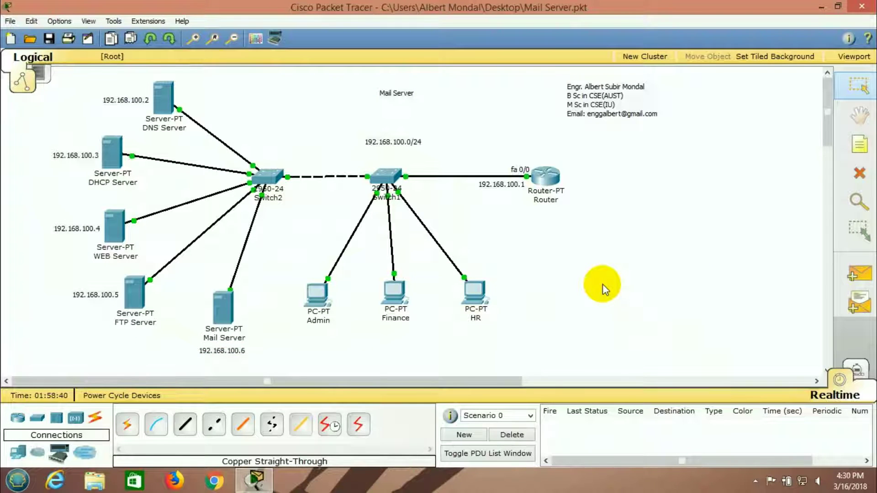
On the Admin PC, enter name Admin Director, the admin address and incoming server 192.168.100.6
{"action": "left_click", "coordinate": [321, 299]}
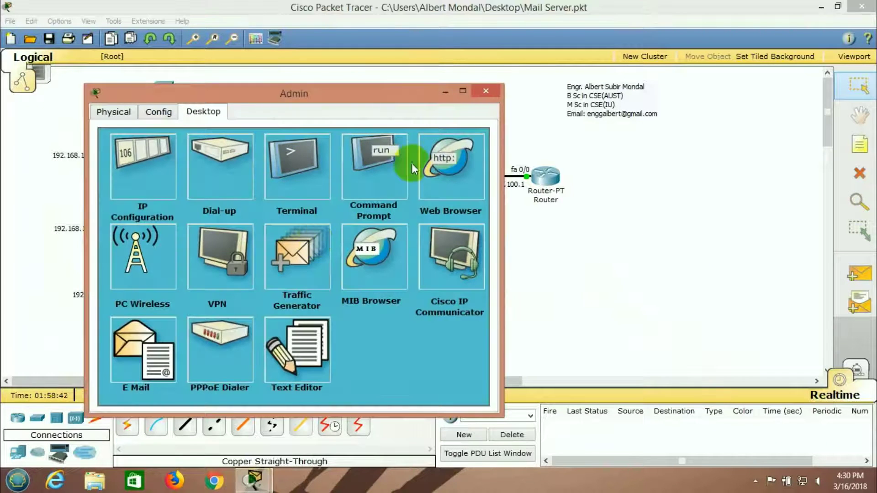
{"action": "left_click", "coordinate": [151, 348]}
{"action": "left_click", "coordinate": [215, 192]}
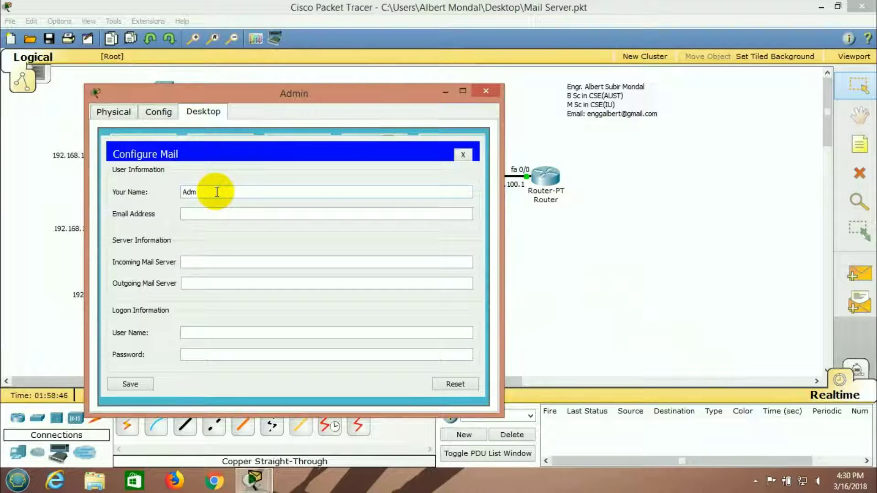
{"action": "type", "text": "Admin Director"}
{"action": "left_click", "coordinate": [223, 213]}
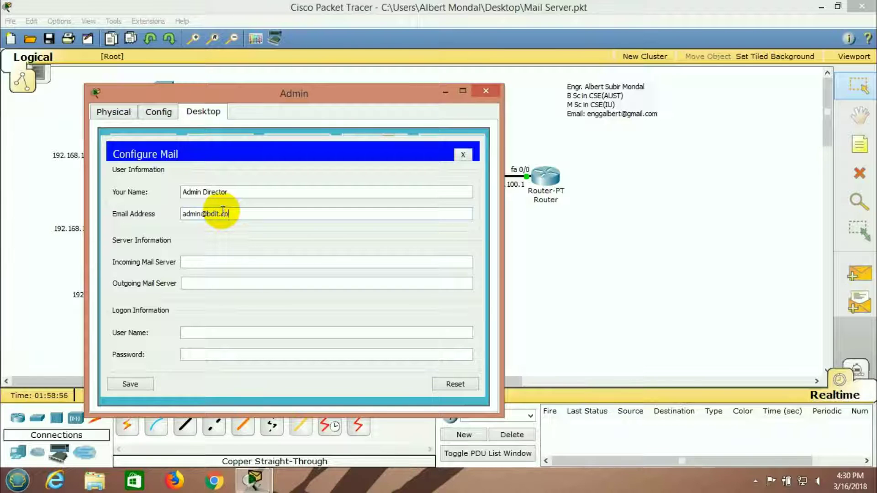
{"action": "left_click", "coordinate": [215, 263]}
{"action": "type", "text": "192.168.100.6"}
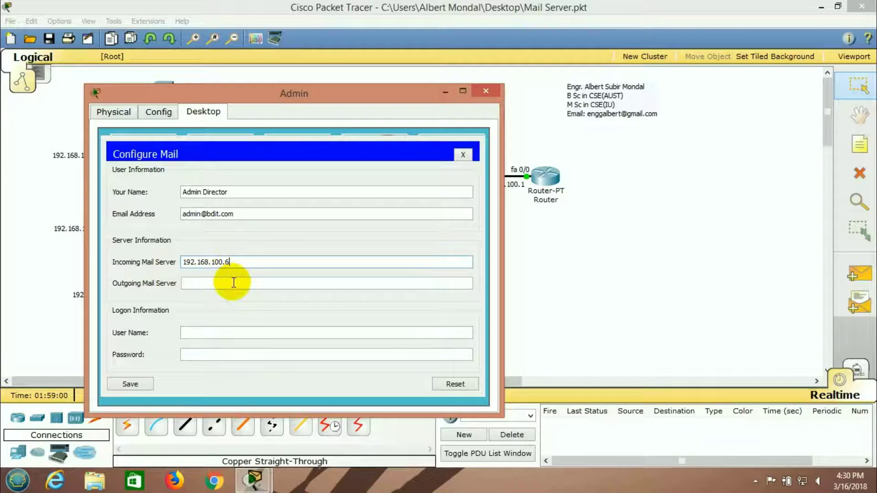
Use 192.168.100.6 as outgoing server, fill in the admin logon details, and save the mail settings
{"action": "left_click", "coordinate": [219, 285]}
{"action": "type", "text": "192.168.100.6"}
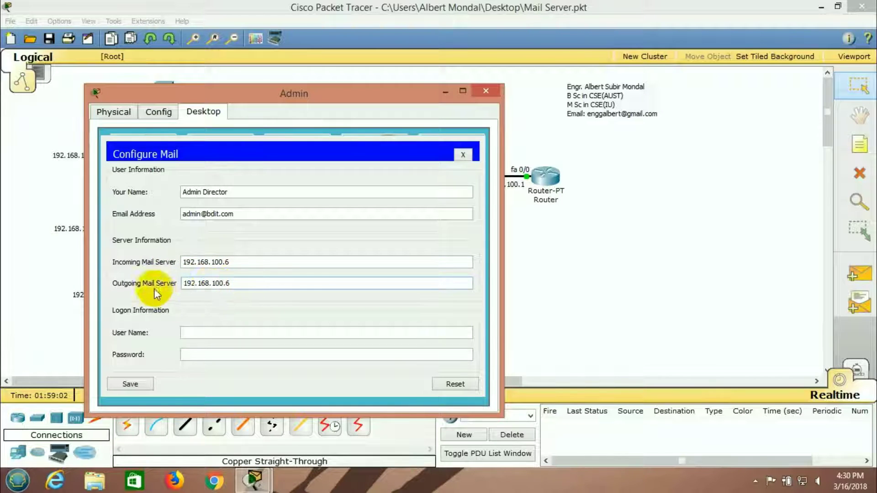
{"action": "left_click", "coordinate": [220, 334]}
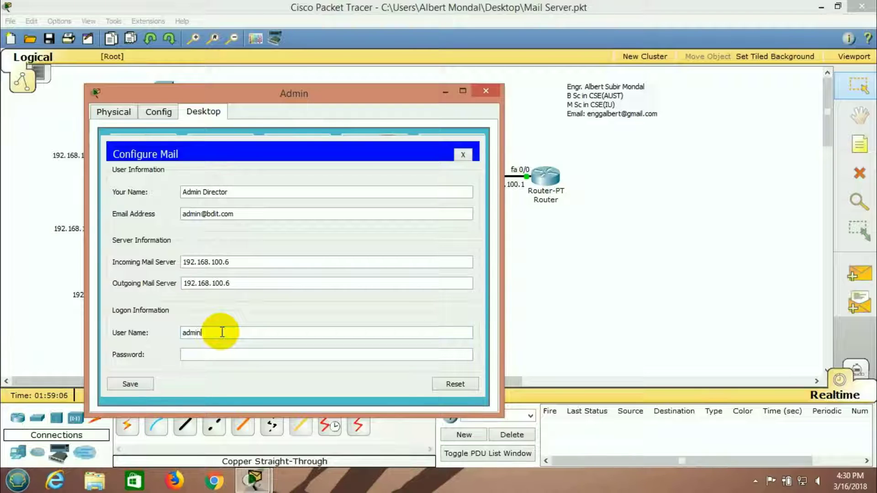
{"action": "left_click", "coordinate": [205, 358]}
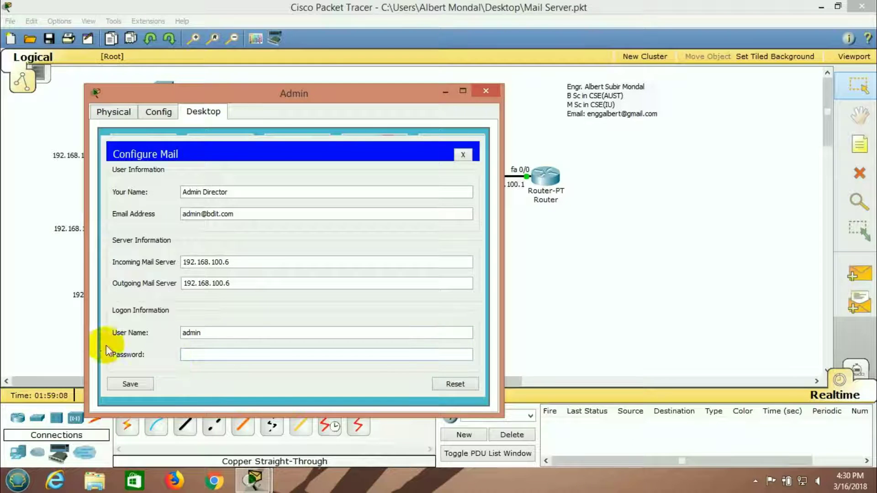
{"action": "type", "text": "admi"}
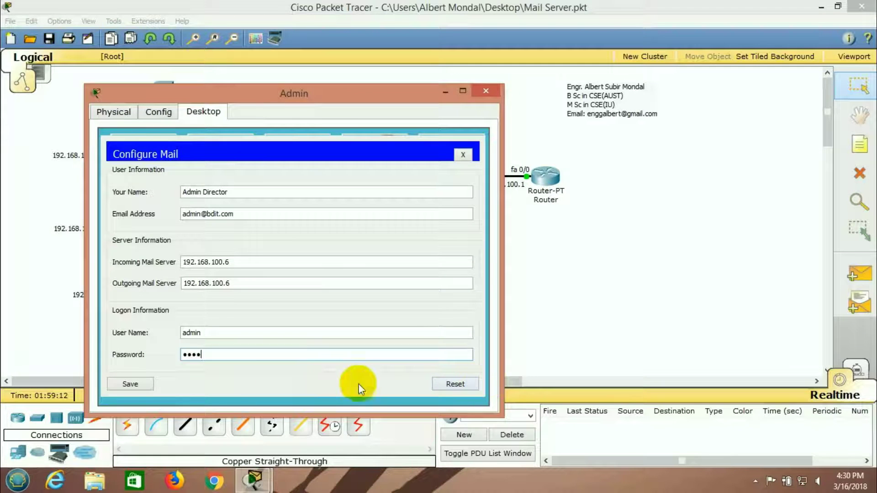
{"action": "left_click", "coordinate": [134, 386]}
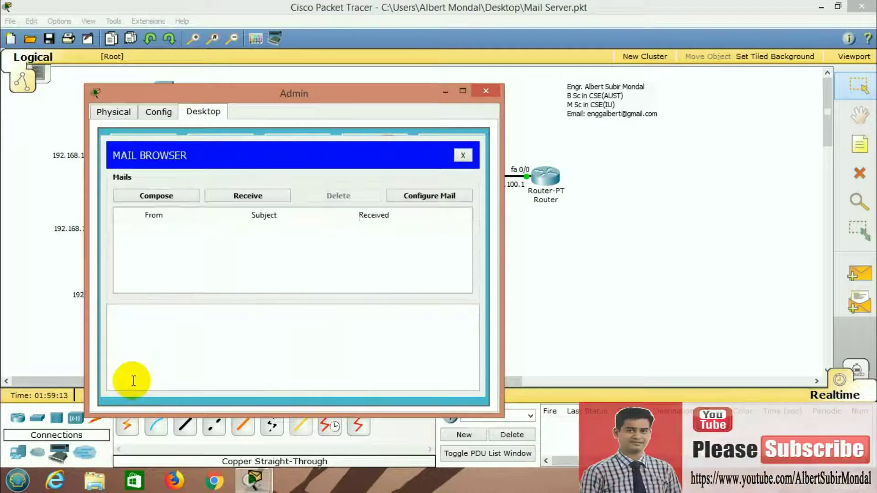
{"action": "left_click", "coordinate": [481, 96]}
{"action": "left_click", "coordinate": [390, 292]}
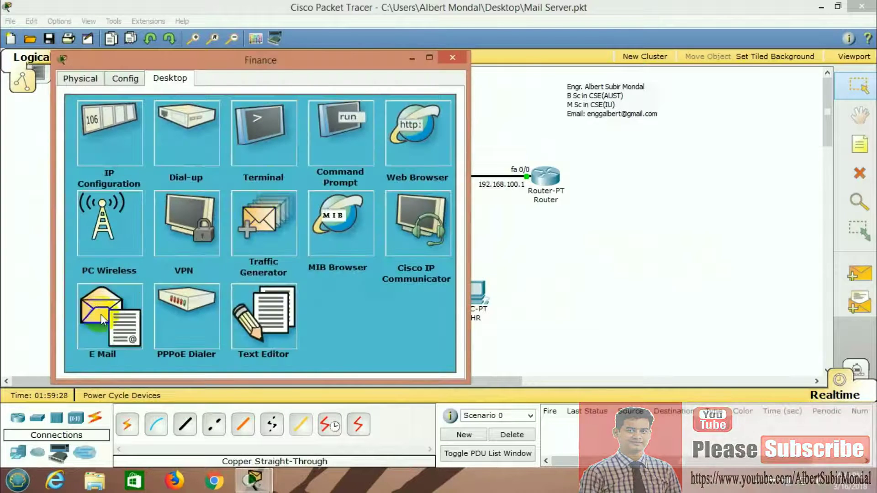
On the Finance PC, enter name Finance Director, the finance address and incoming server 192.168.100.6
{"action": "left_click", "coordinate": [101, 314]}
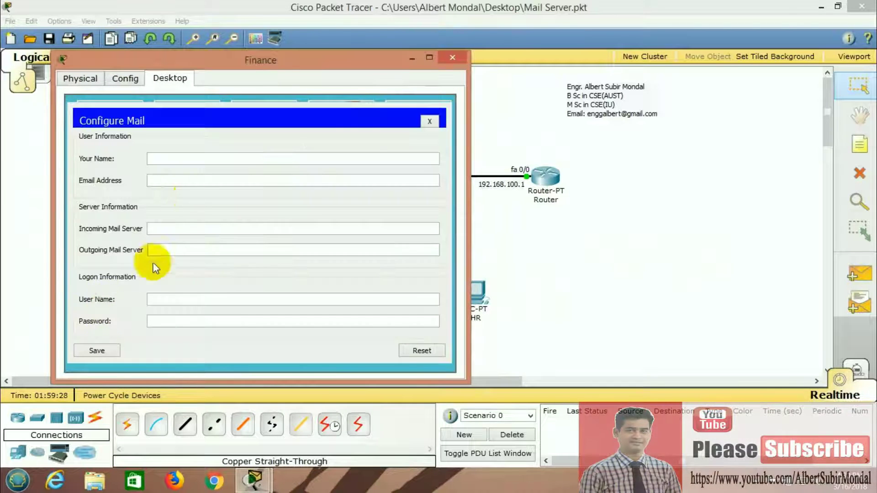
{"action": "left_click", "coordinate": [182, 158]}
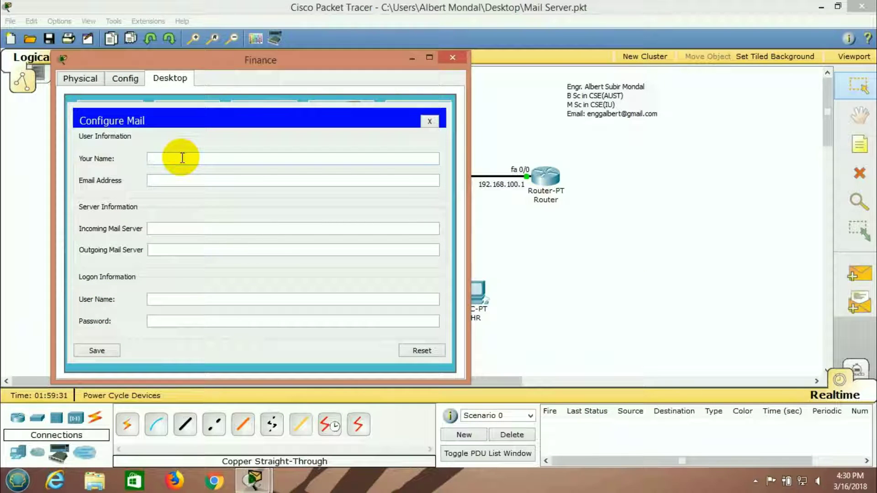
{"action": "type", "text": "Finance Director"}
{"action": "left_click", "coordinate": [175, 183]}
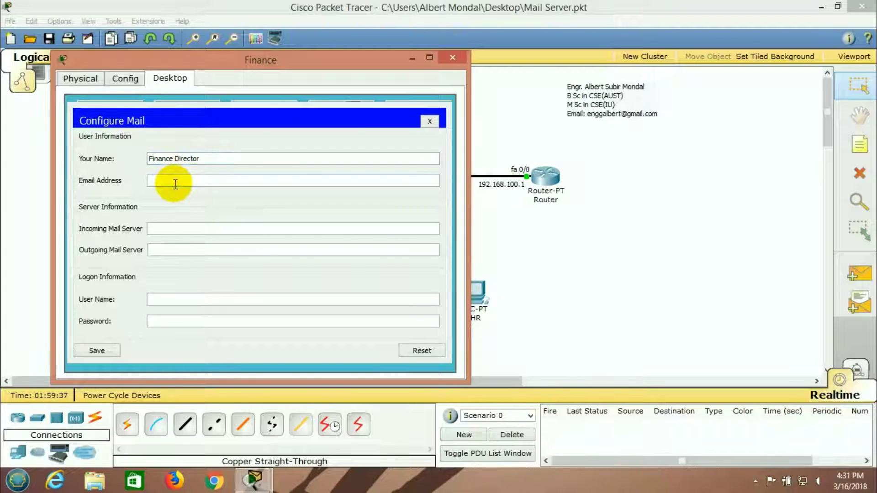
{"action": "left_click", "coordinate": [189, 231]}
{"action": "type", "text": "192.168.100.6"}
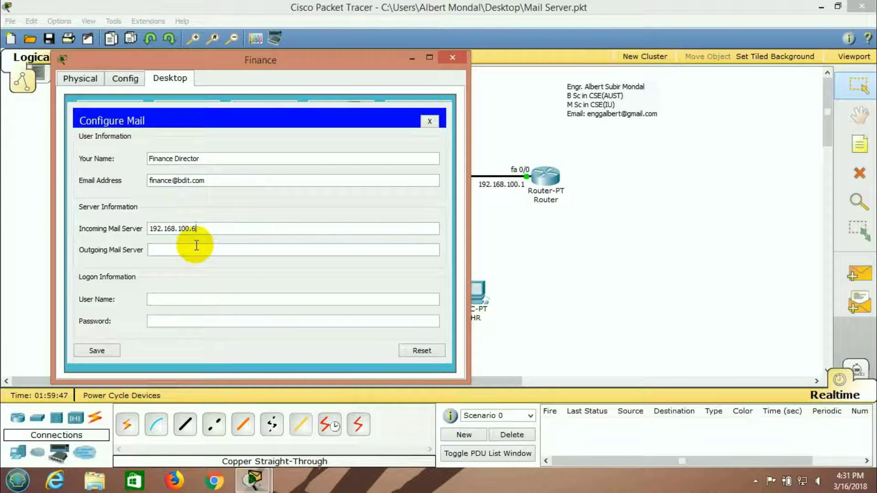
Use 192.168.100.6 as outgoing server, log on as finance with its password, and save
{"action": "type", "text": "192.168.100.6"}
{"action": "left_click", "coordinate": [182, 302]}
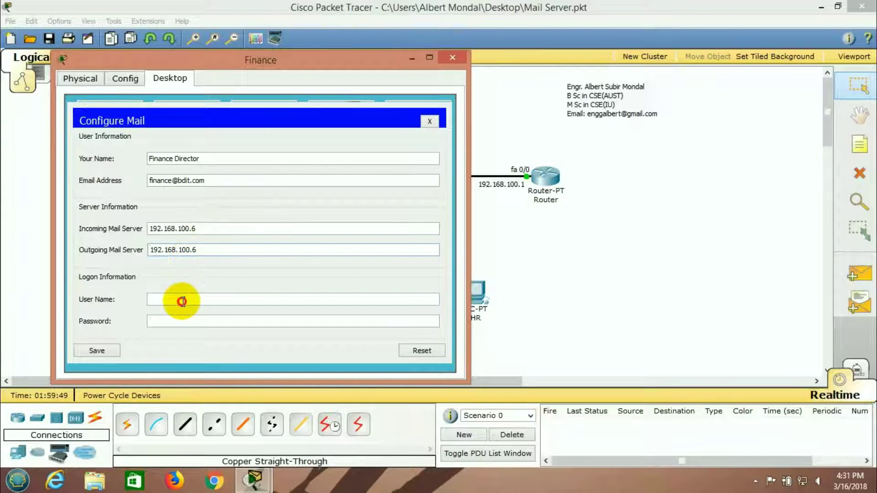
{"action": "type", "text": "finance"}
{"action": "left_click", "coordinate": [178, 325]}
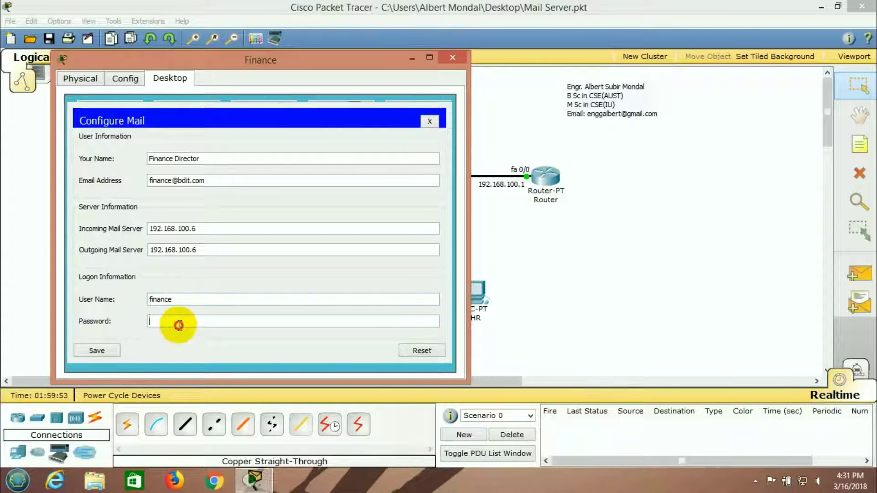
{"action": "type", "text": "1234"}
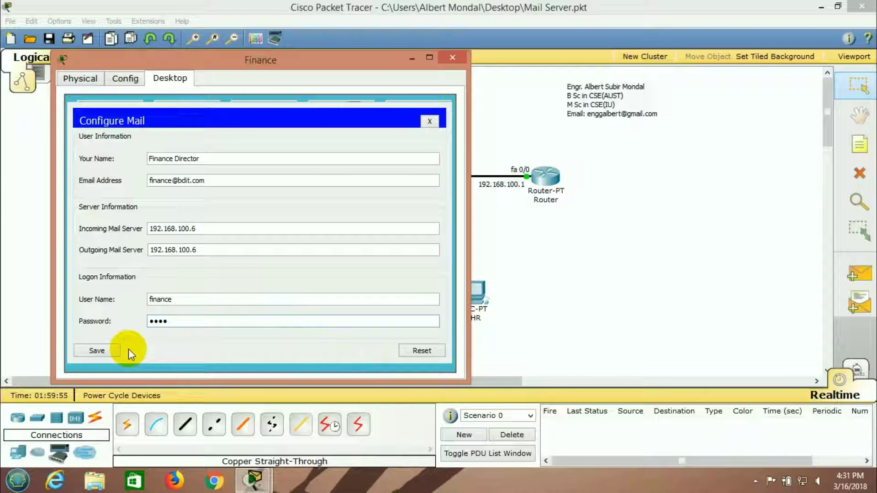
{"action": "left_click", "coordinate": [104, 352]}
{"action": "left_click", "coordinate": [456, 59]}
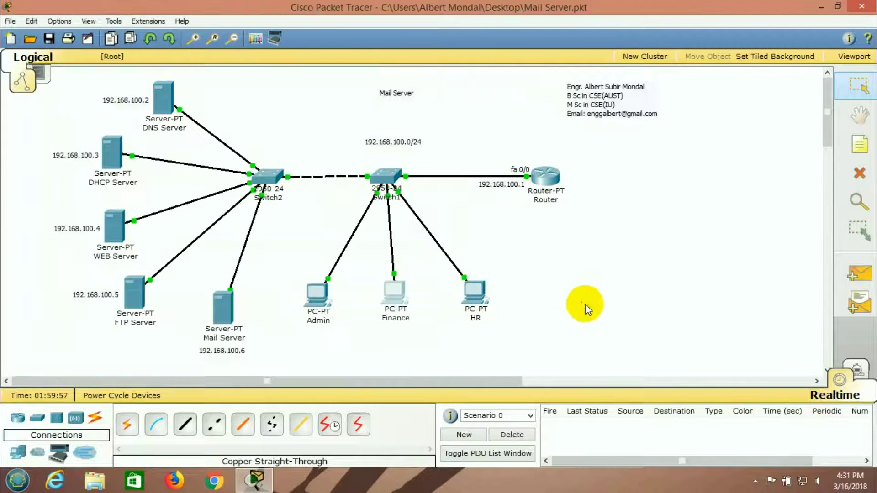
{"action": "left_click", "coordinate": [466, 309]}
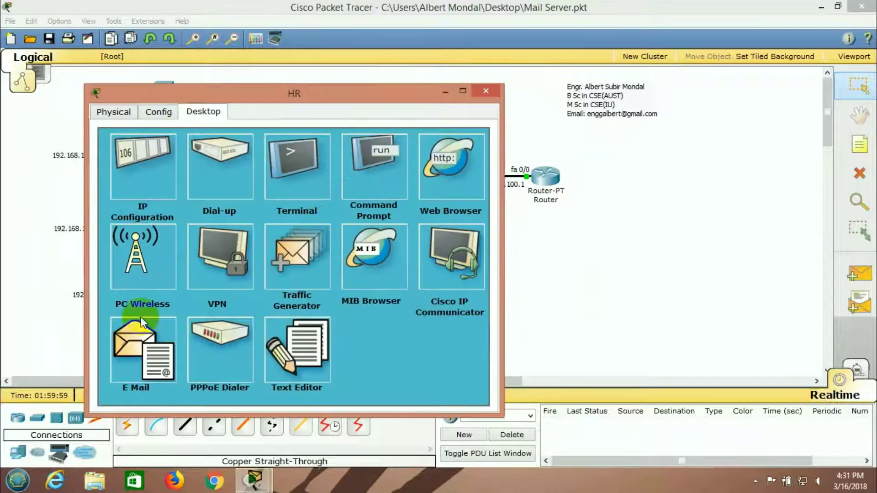
On the HR PC, enter name HR Director, HR's bdit.com address and incoming server 192.168.100.6
{"action": "left_click", "coordinate": [150, 322]}
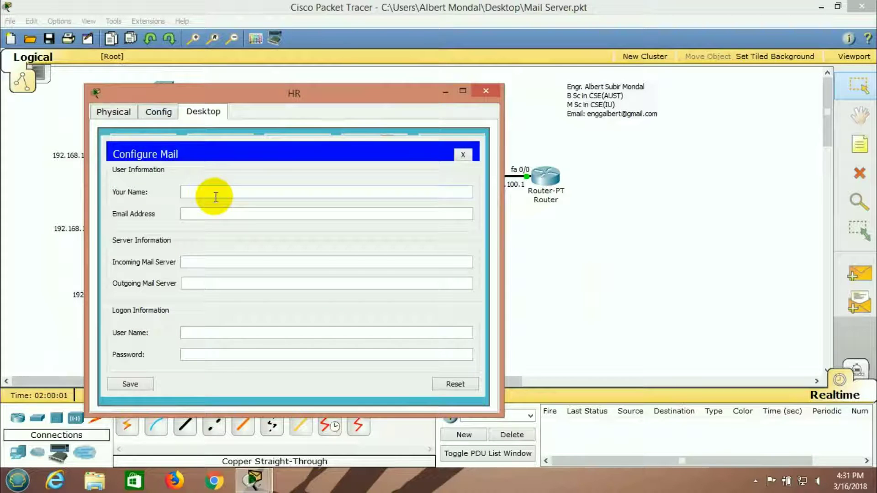
{"action": "type", "text": "HR Director"}
{"action": "left_click", "coordinate": [206, 212]}
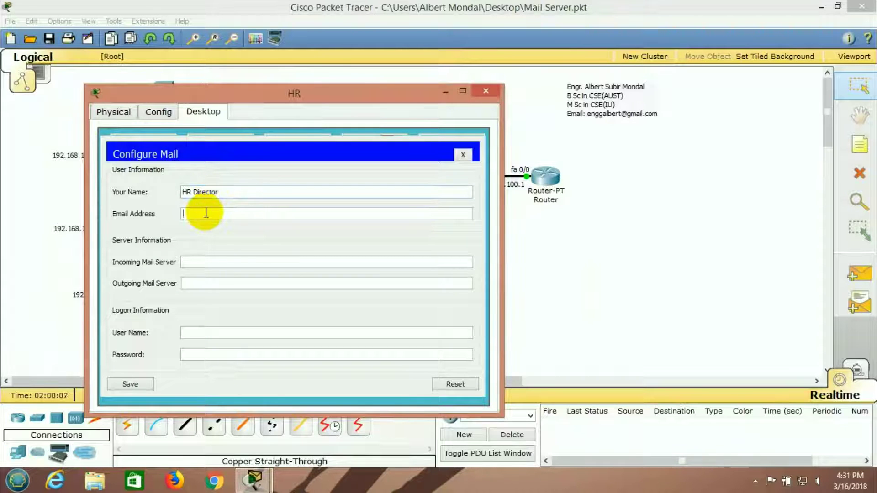
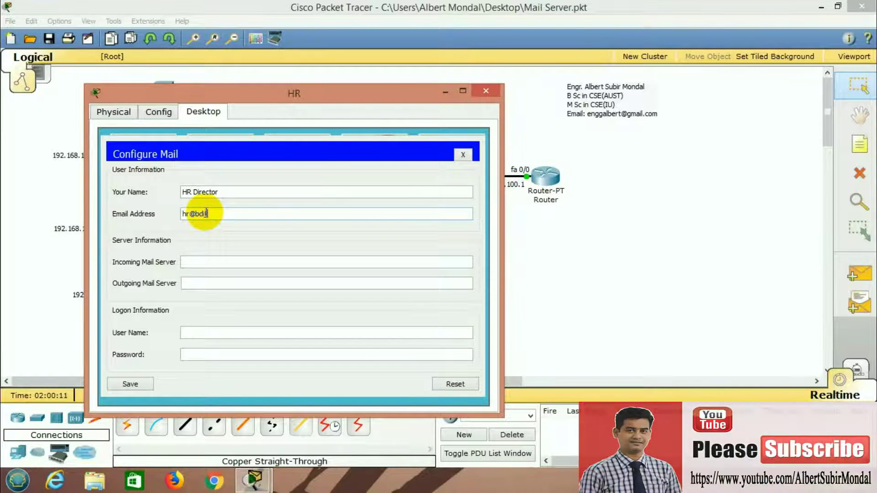
{"action": "left_click", "coordinate": [213, 260]}
{"action": "type", "text": "192.168.100.6"}
Use 192.168.100.6 as outgoing server, fill in the hr logon password, and save the settings
{"action": "left_click", "coordinate": [230, 283]}
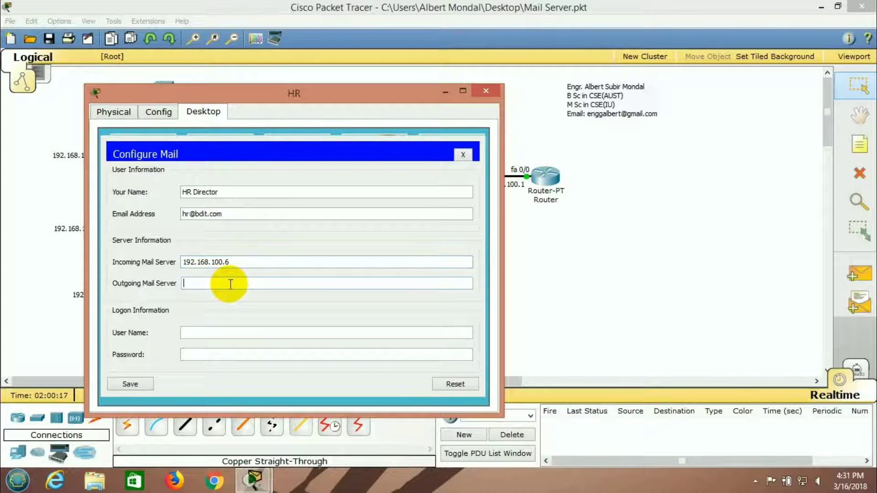
{"action": "type", "text": "192.168.100.6"}
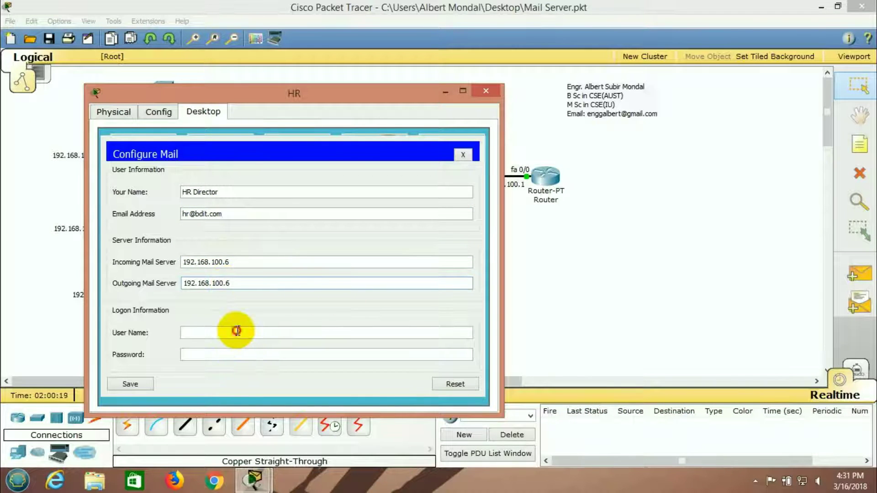
{"action": "left_click", "coordinate": [237, 331]}
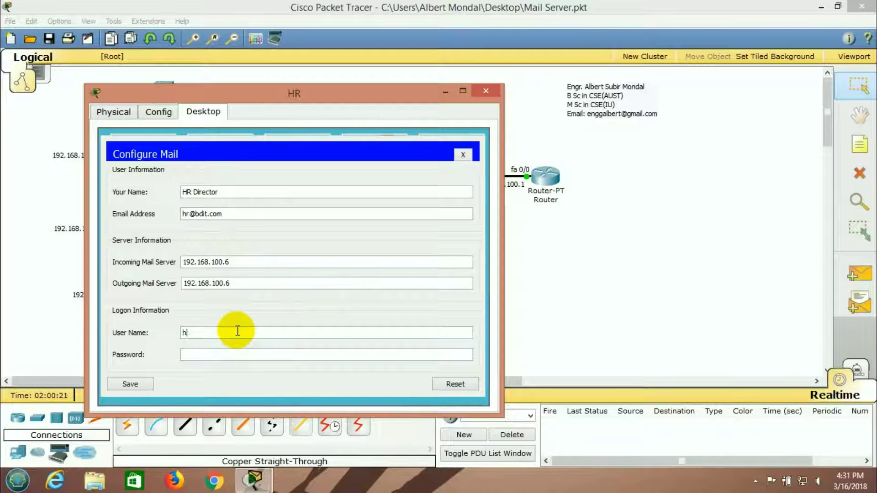
{"action": "left_click", "coordinate": [219, 356]}
{"action": "type", "text": "1234"}
{"action": "left_click", "coordinate": [133, 384]}
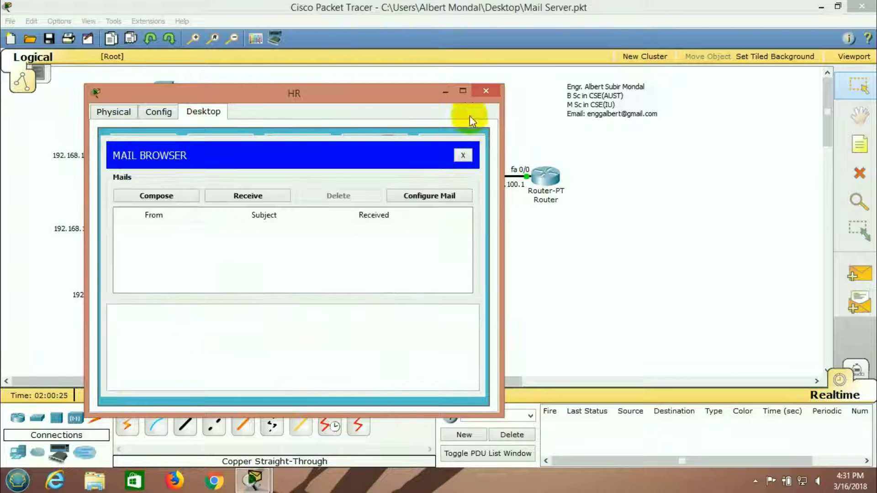
{"action": "left_click", "coordinate": [485, 91]}
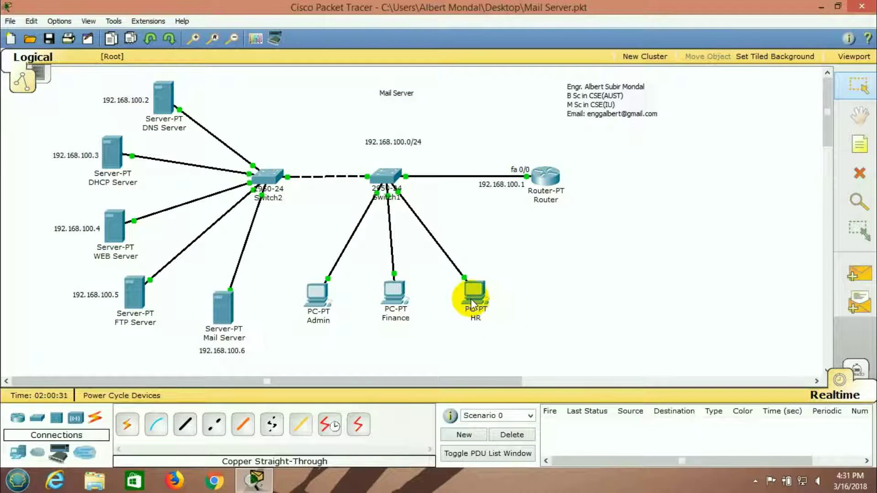
On the Admin PC, compose a mail to HR's bdit.com address with subject 'Mail From Admin Director'
{"action": "left_click", "coordinate": [319, 294]}
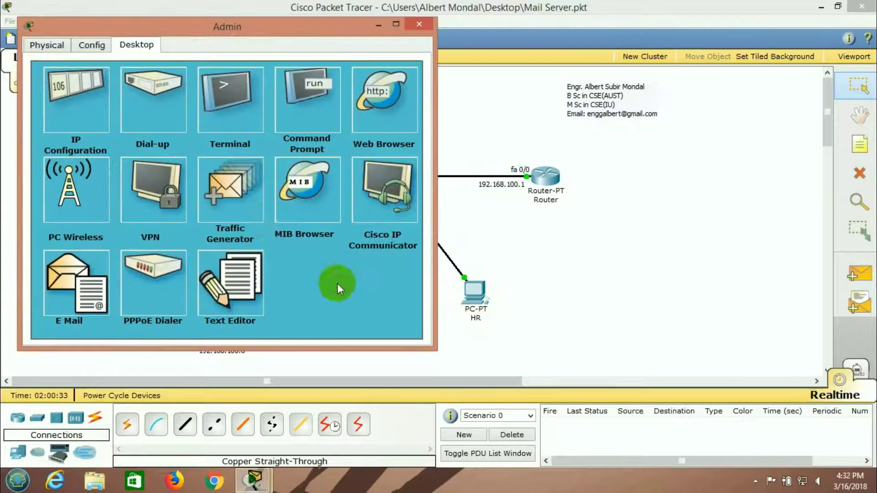
{"action": "left_click", "coordinate": [63, 281]}
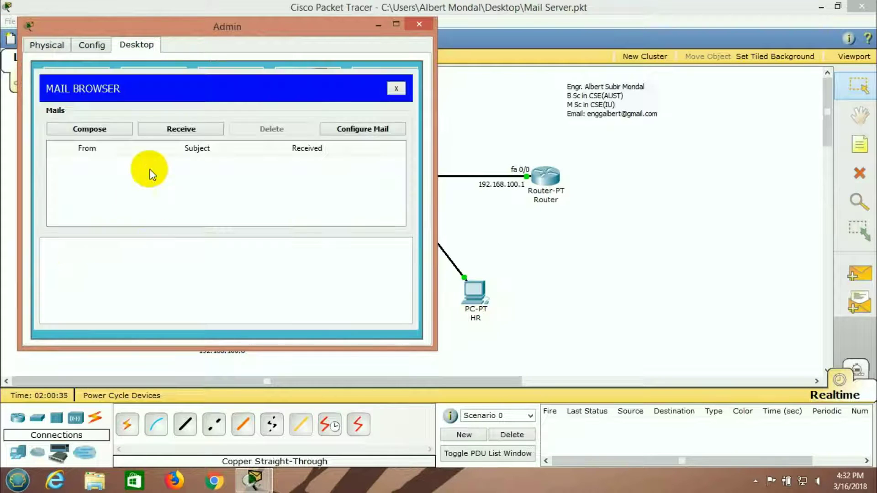
{"action": "left_click", "coordinate": [78, 132]}
{"action": "left_click", "coordinate": [173, 112]}
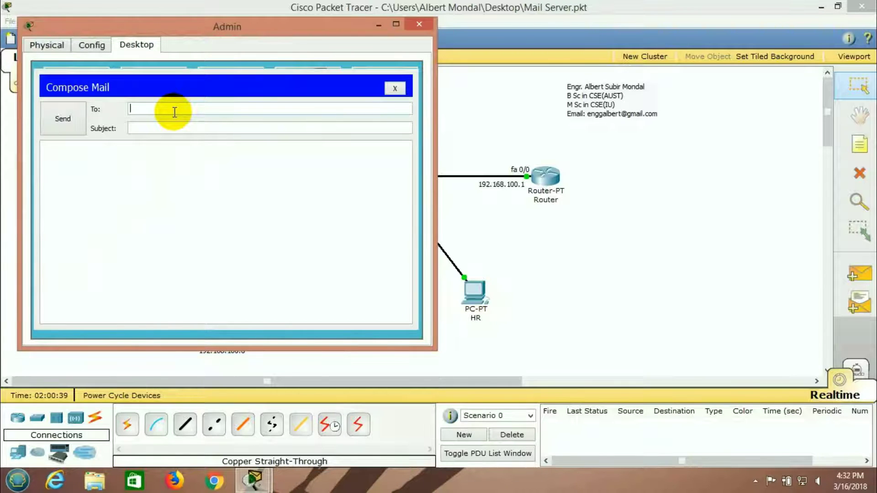
{"action": "left_click", "coordinate": [164, 128]}
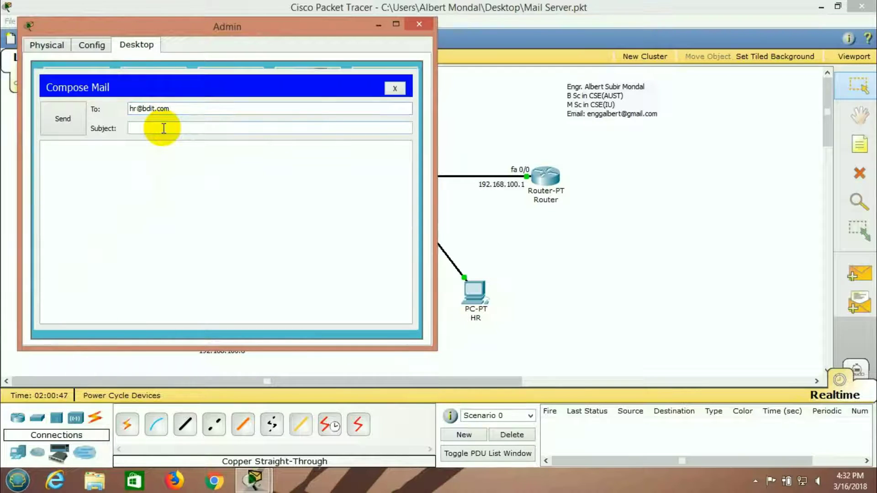
{"action": "type", "text": "Mail From"}
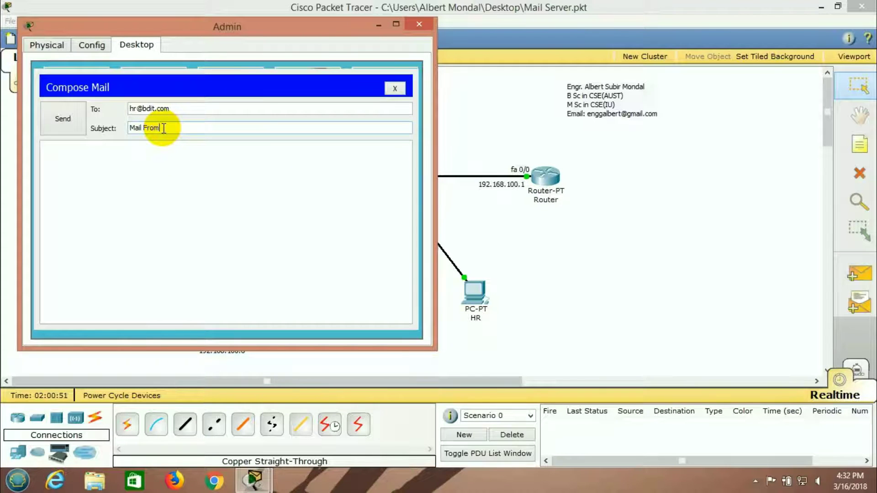
{"action": "type", "text": " Admin Director"}
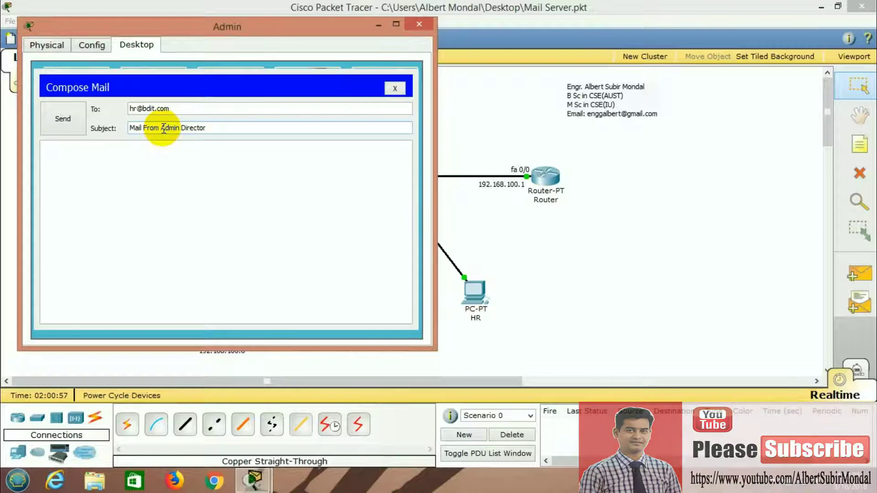
Copy the subject into the message body and send the email to HR
{"action": "key", "text": "ctrl+a"}
{"action": "key", "text": "ctrl+c"}
{"action": "left_click", "coordinate": [135, 186]}
{"action": "key", "text": "ctrl+v"}
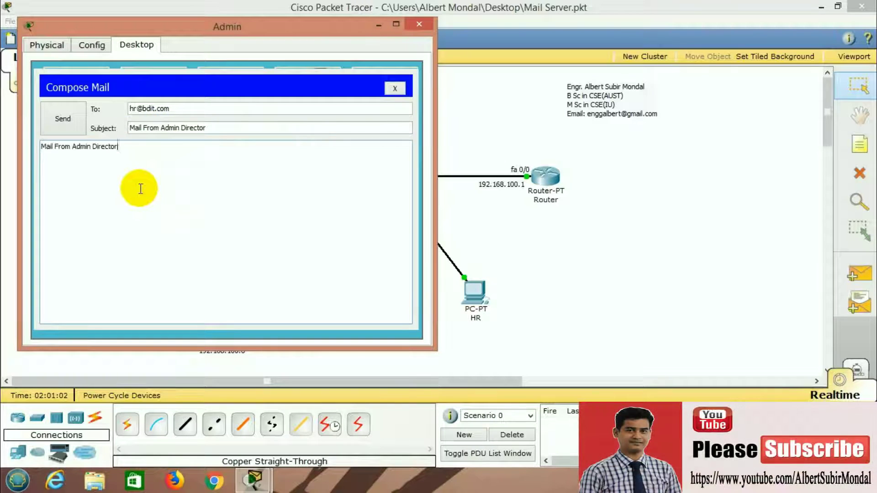
{"action": "left_click", "coordinate": [68, 127]}
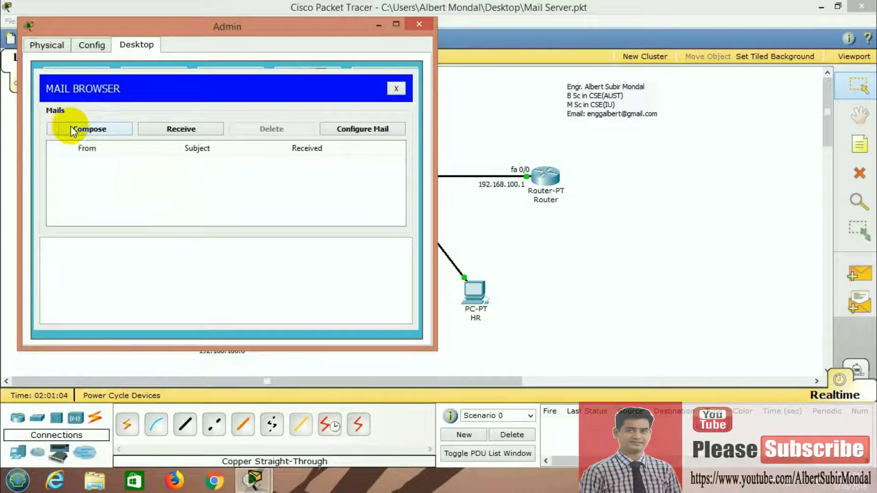
{"action": "left_click", "coordinate": [419, 24]}
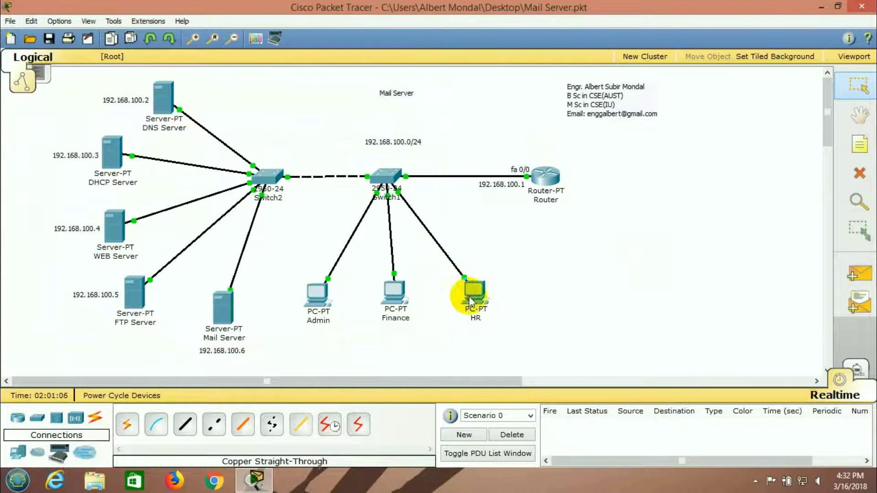
Receive mail on the HR PC and read the 'Mail From Admin Director' message
{"action": "left_click", "coordinate": [464, 300]}
{"action": "left_click", "coordinate": [77, 291]}
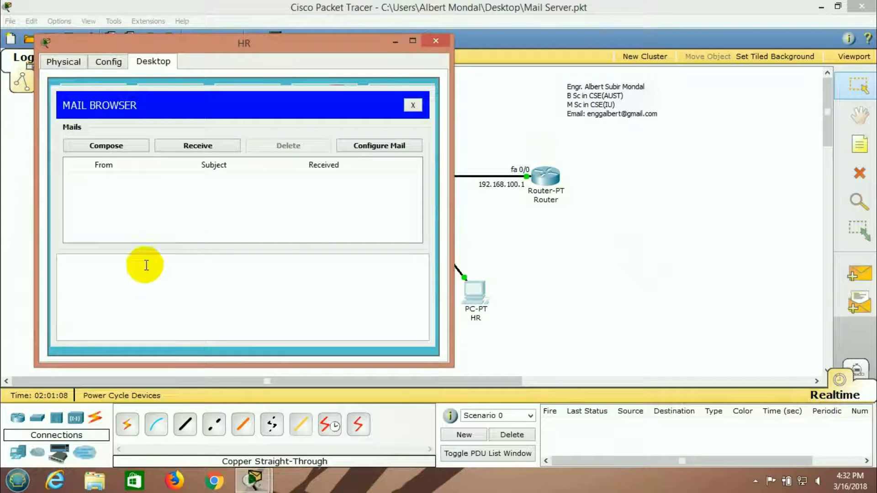
{"action": "left_click", "coordinate": [213, 147]}
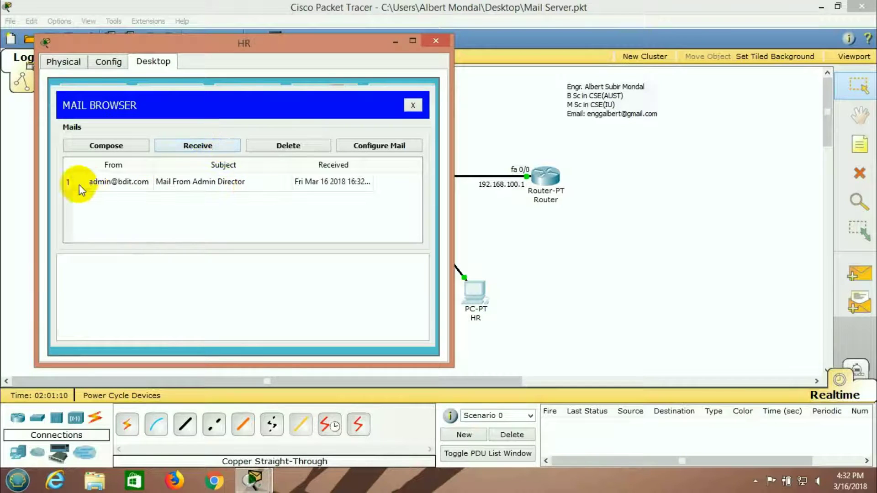
{"action": "double_click", "coordinate": [121, 183]}
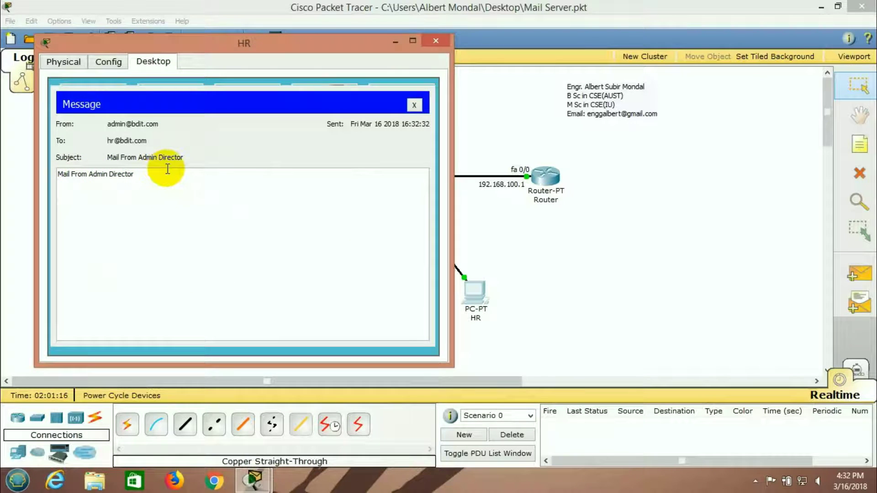
{"action": "left_click", "coordinate": [414, 105]}
{"action": "left_click", "coordinate": [413, 105]}
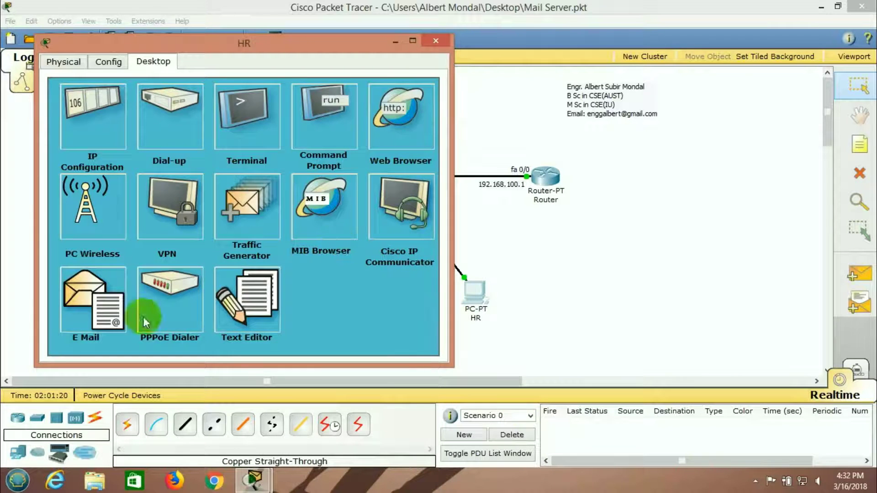
{"action": "left_click", "coordinate": [95, 318]}
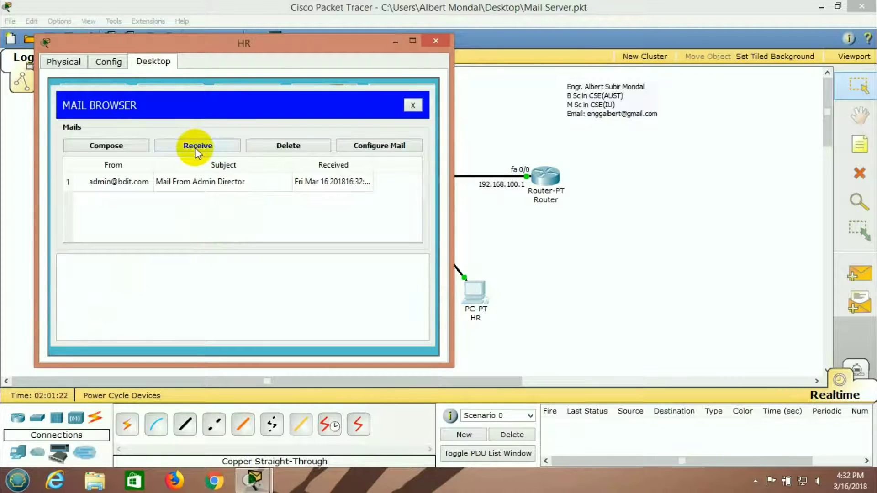
Compose a mail to Finance's bdit.com address with the subject corrected to 'Mail From HR Department'
{"action": "left_click", "coordinate": [122, 145]}
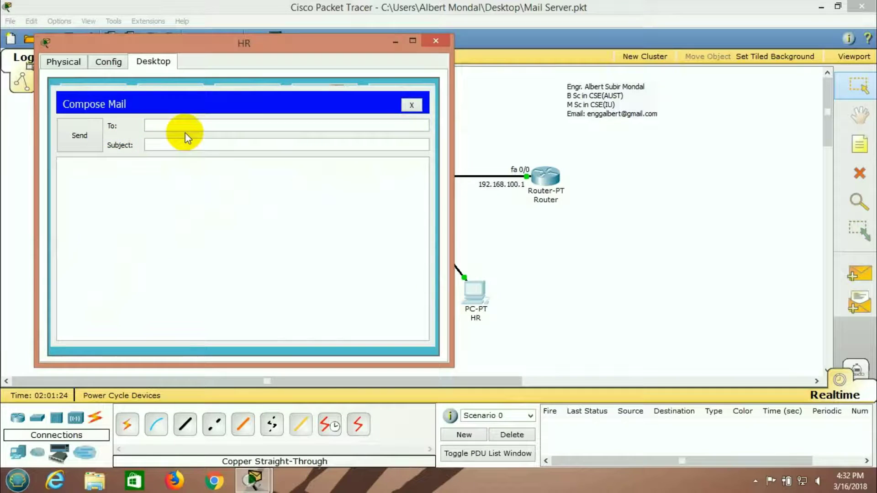
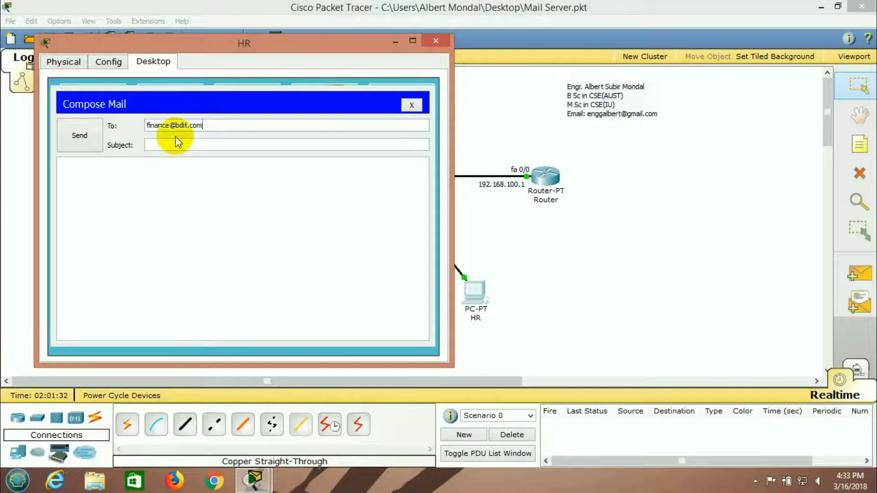
{"action": "left_click", "coordinate": [163, 142]}
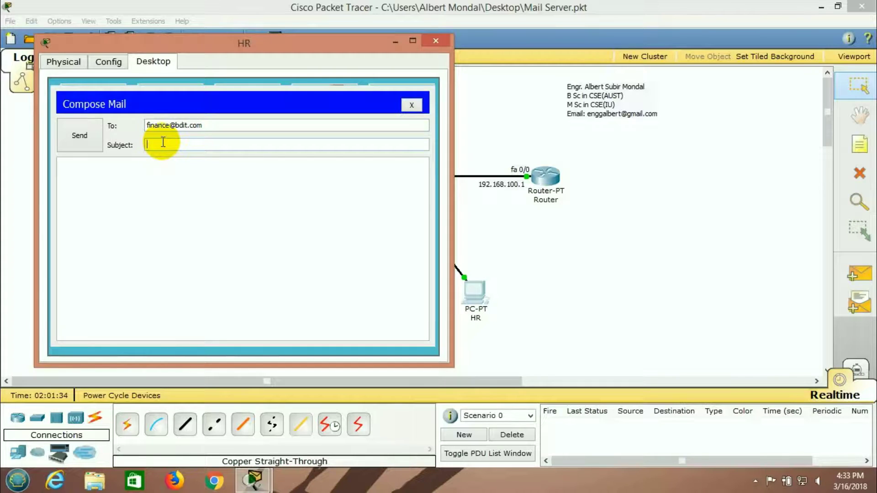
{"action": "type", "text": "Mail Brom HR De"}
{"action": "type", "text": "meb"}
{"action": "key", "text": "BackSpace"}
{"action": "type", "text": "nt"}
{"action": "double_click", "coordinate": [163, 140]}
{"action": "type", "text": "From"}
Paste the subject into the message body and send the mail to Finance
{"action": "left_click", "coordinate": [173, 178]}
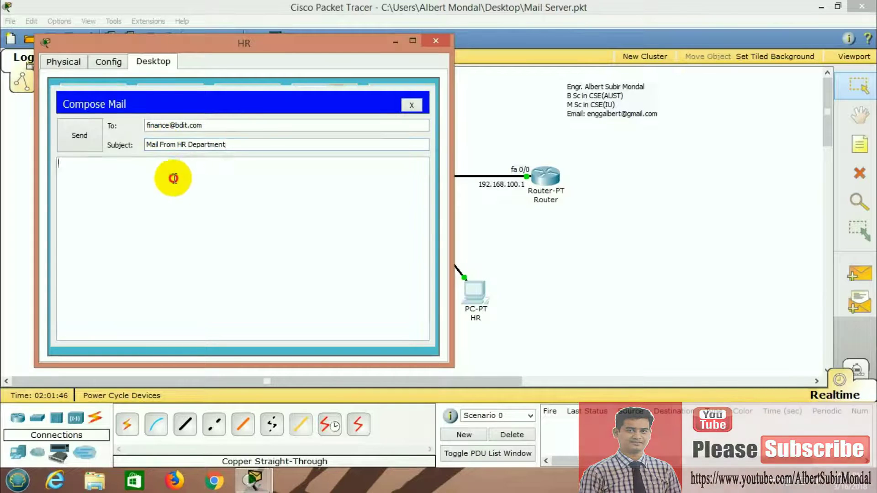
{"action": "left_click_drag", "start_coordinate": [225, 145], "coordinate": [133, 144]}
{"action": "left_click", "coordinate": [204, 207]}
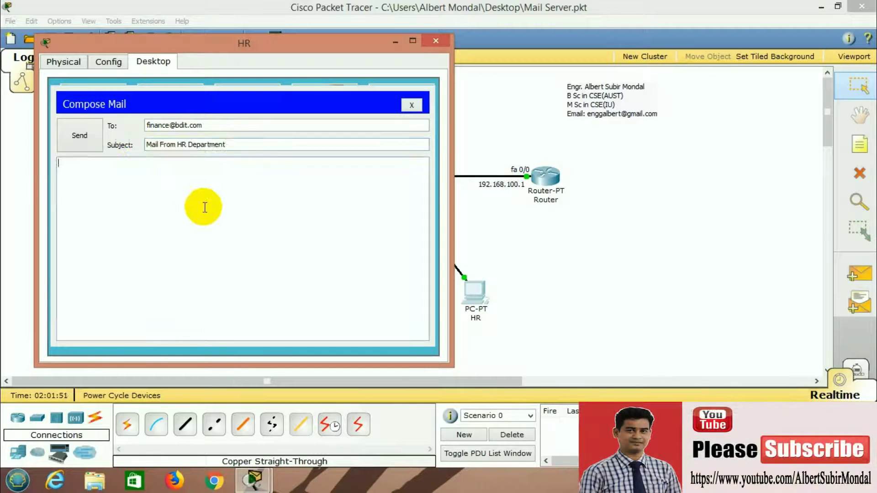
{"action": "key", "text": "ctrl+v"}
{"action": "type", "text": ","}
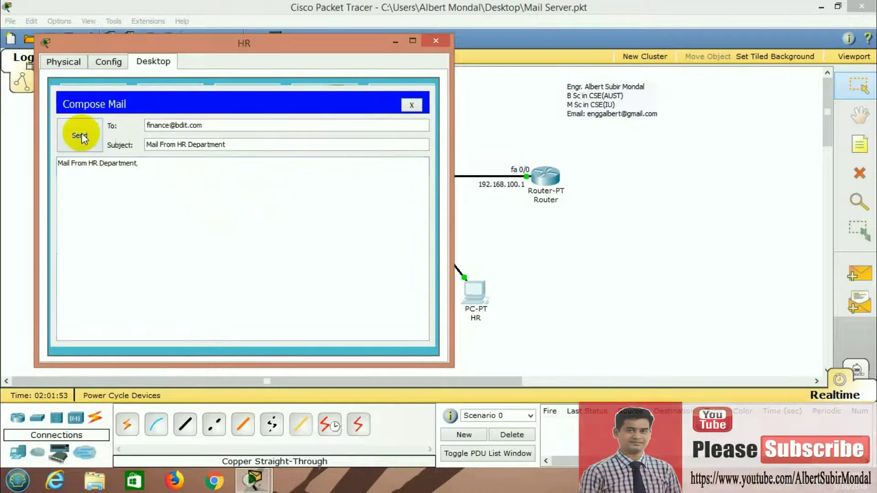
{"action": "left_click", "coordinate": [81, 137]}
{"action": "left_click", "coordinate": [411, 105]}
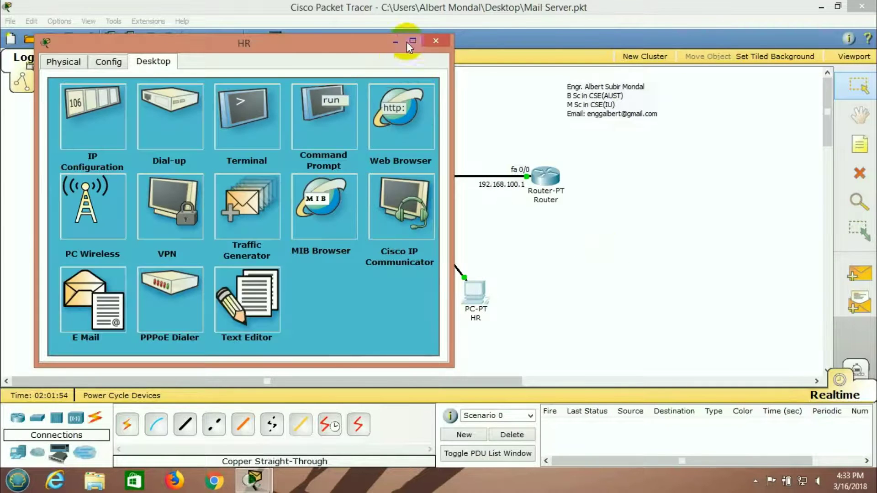
{"action": "left_click", "coordinate": [432, 41]}
In the Finance PC's mail client, receive the 'Mail From HR Department' message
{"action": "left_click", "coordinate": [391, 295]}
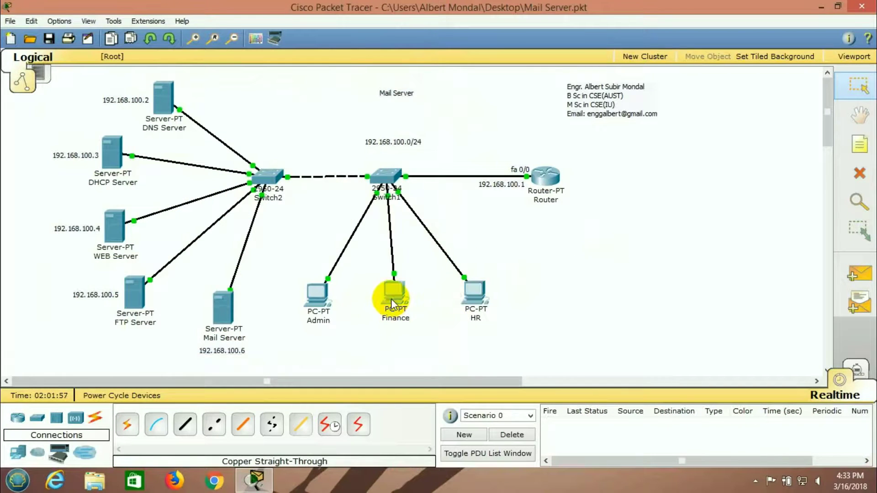
{"action": "left_click", "coordinate": [124, 335]}
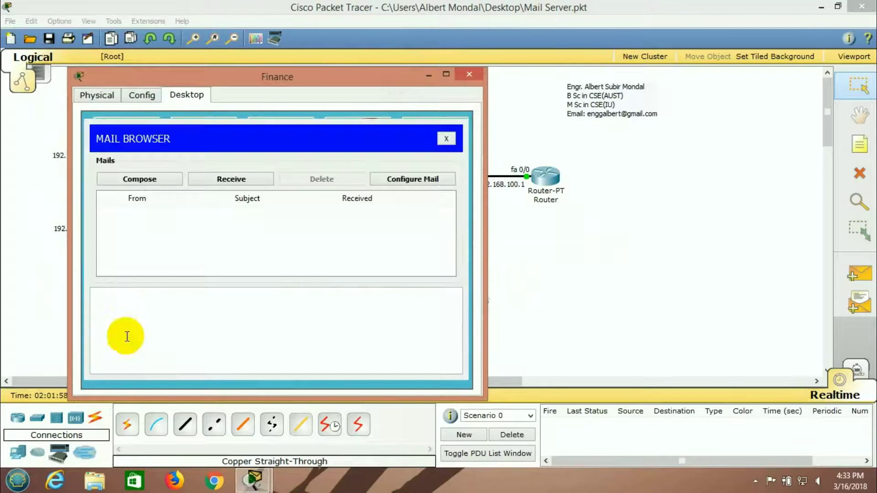
{"action": "left_click", "coordinate": [241, 182]}
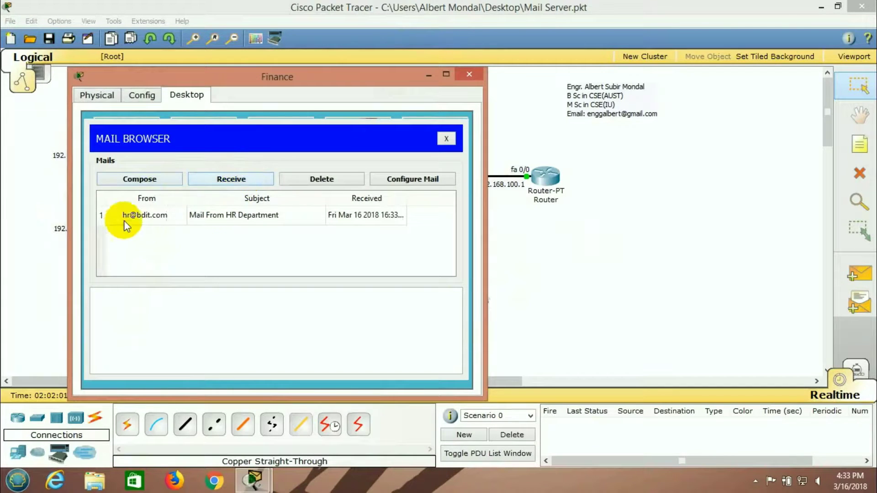